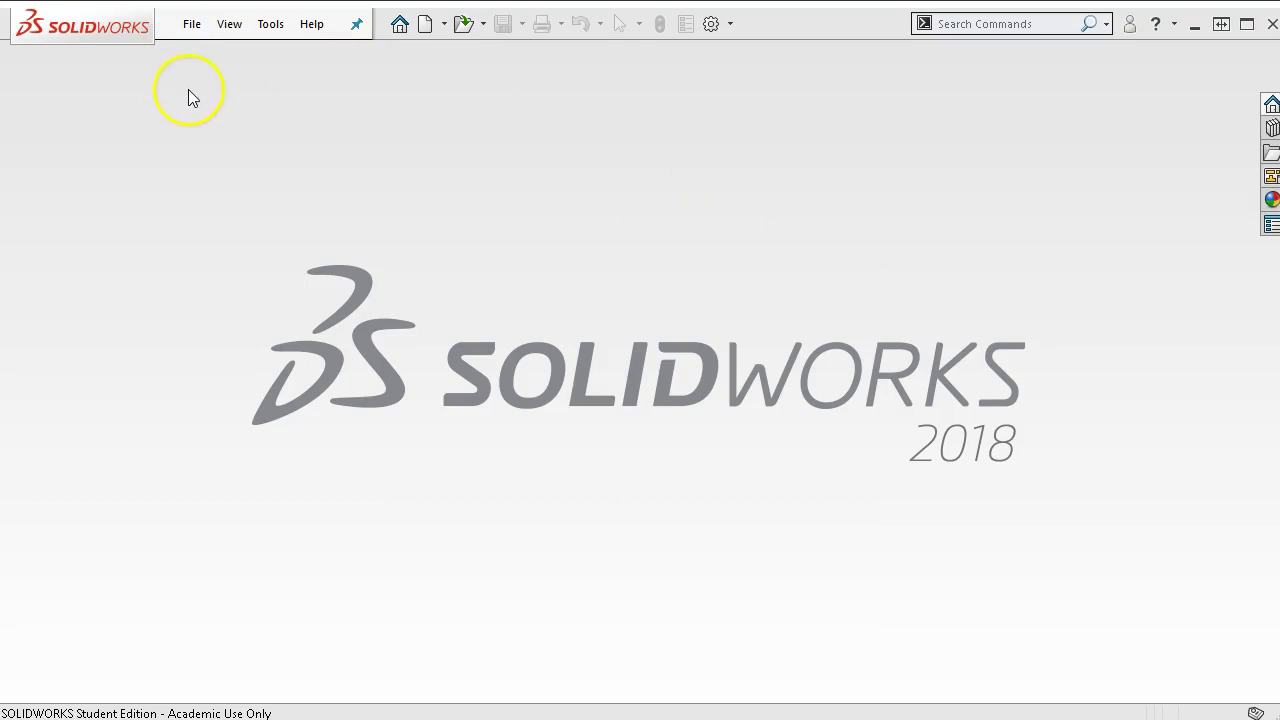
Create a new part from the metric template and open a sketch on the Front plane
left_click(191, 23)
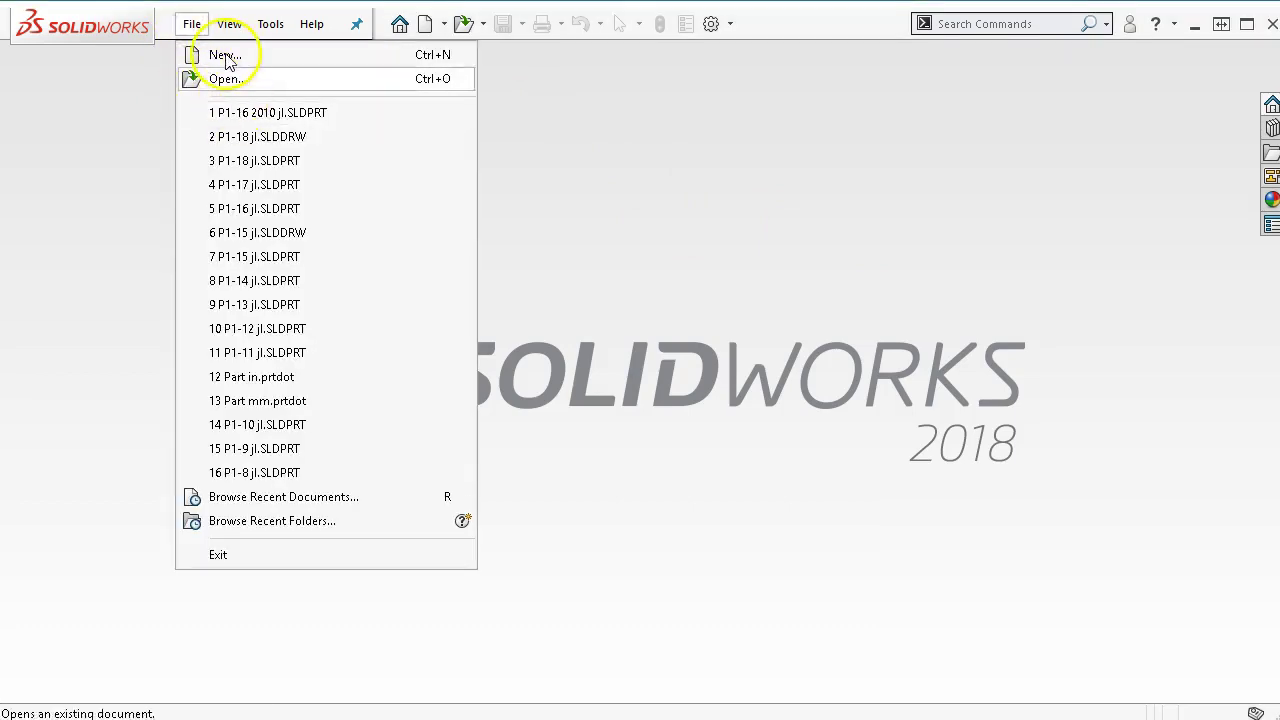
left_click(225, 55)
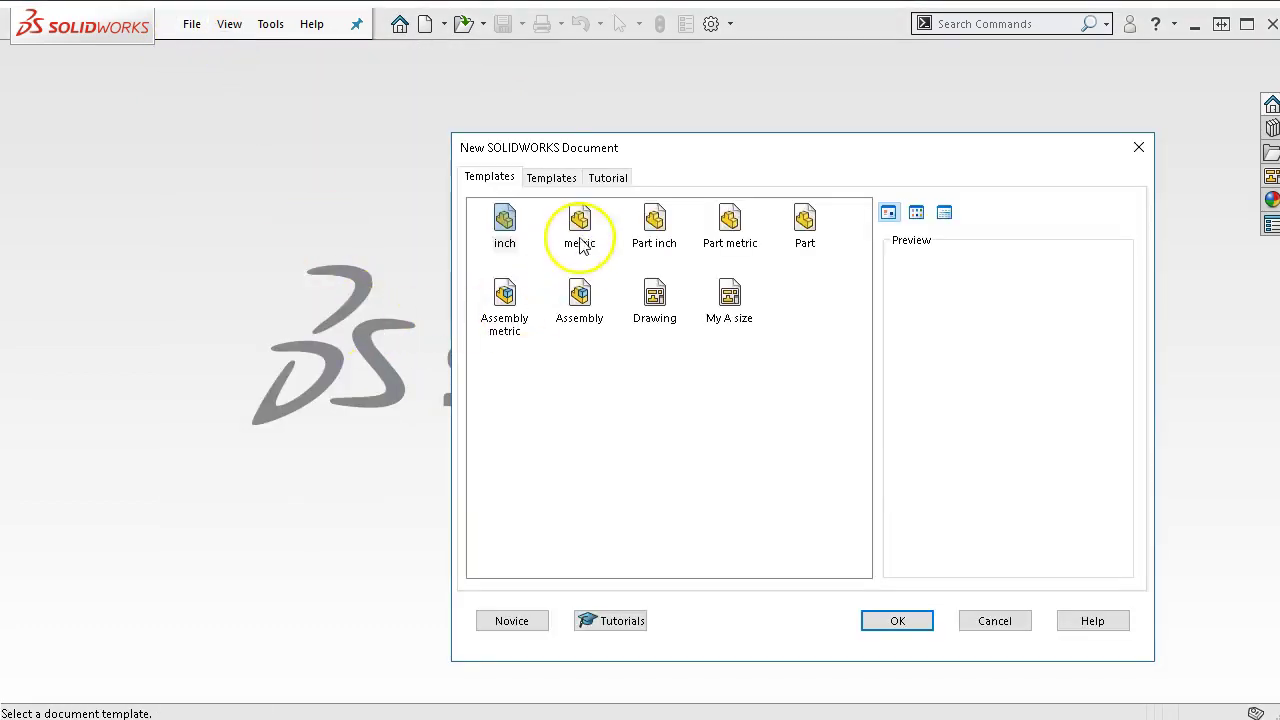
left_click(551, 177)
double_click(584, 232)
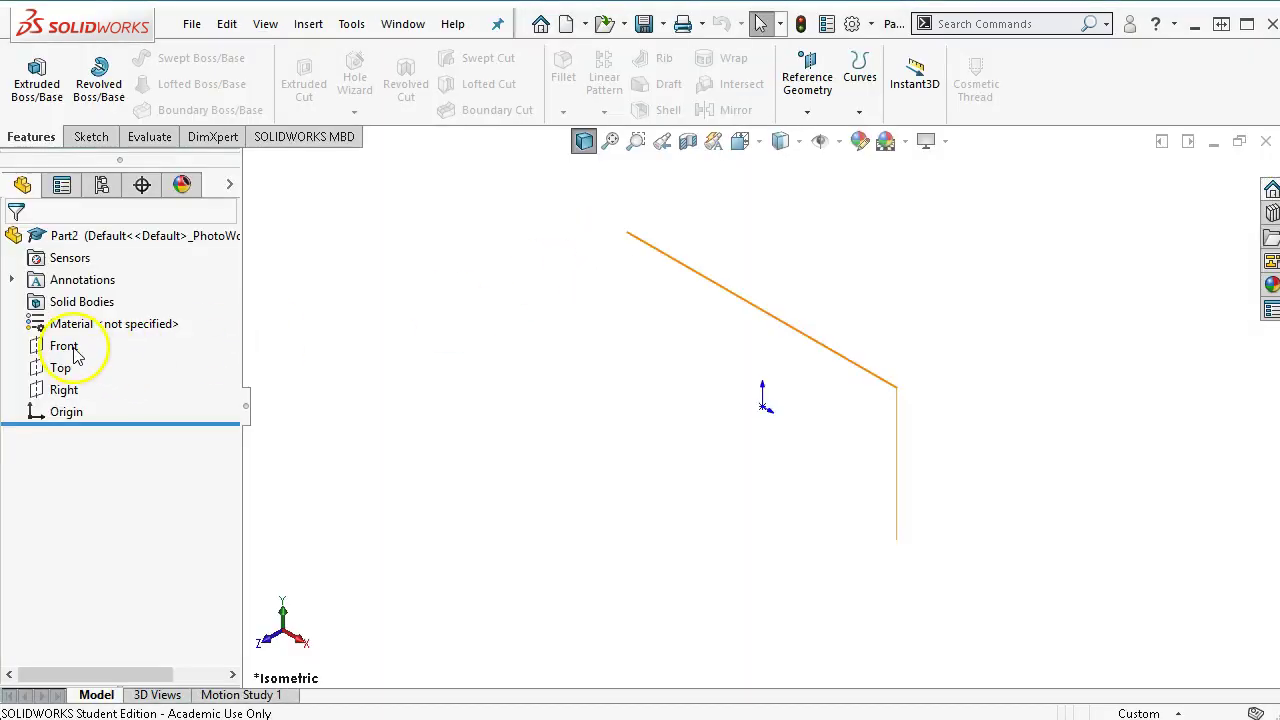
left_click(64, 346)
left_click(93, 319)
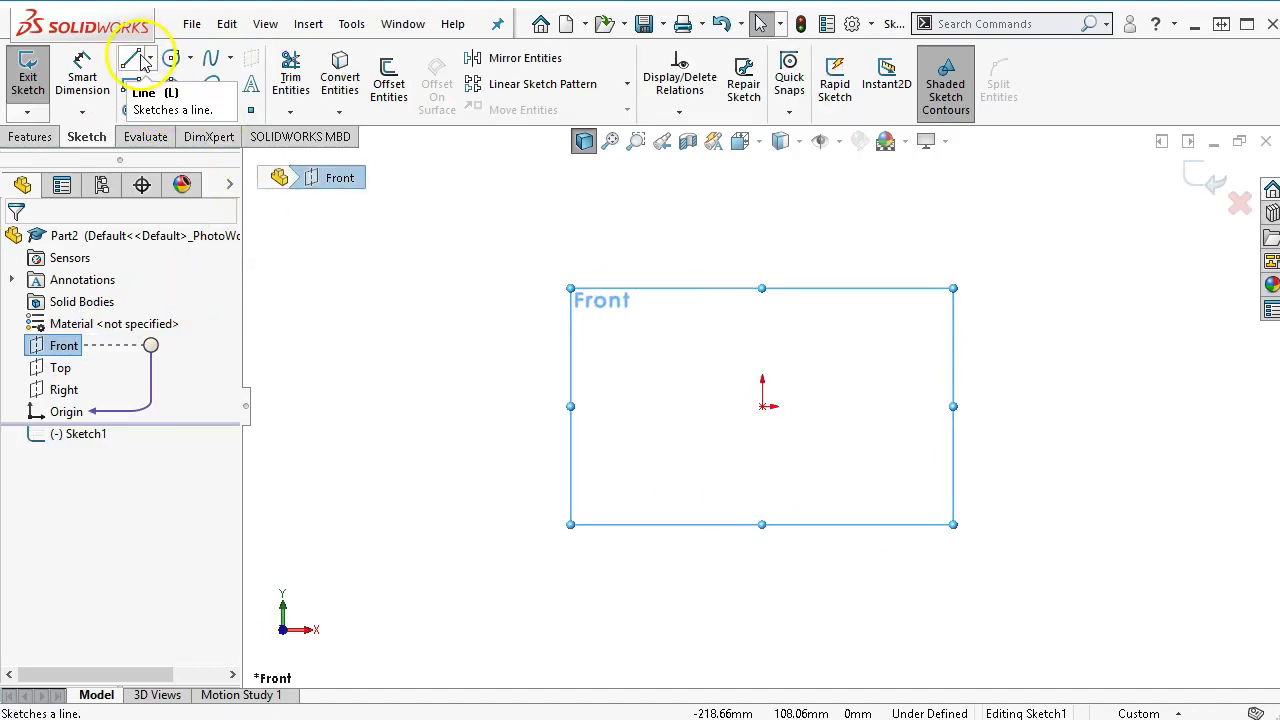
Draw an infinite vertical construction centerline through the origin
left_click(150, 62)
left_click(168, 106)
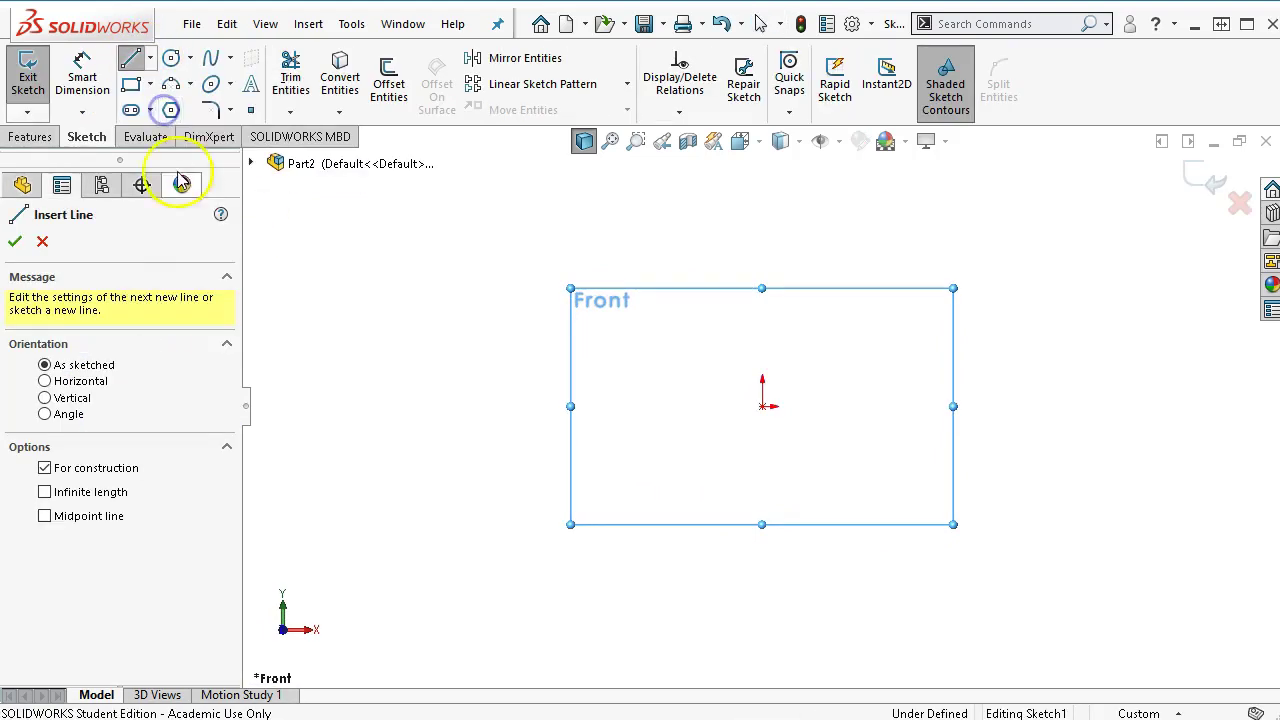
left_click(72, 398)
left_click(80, 492)
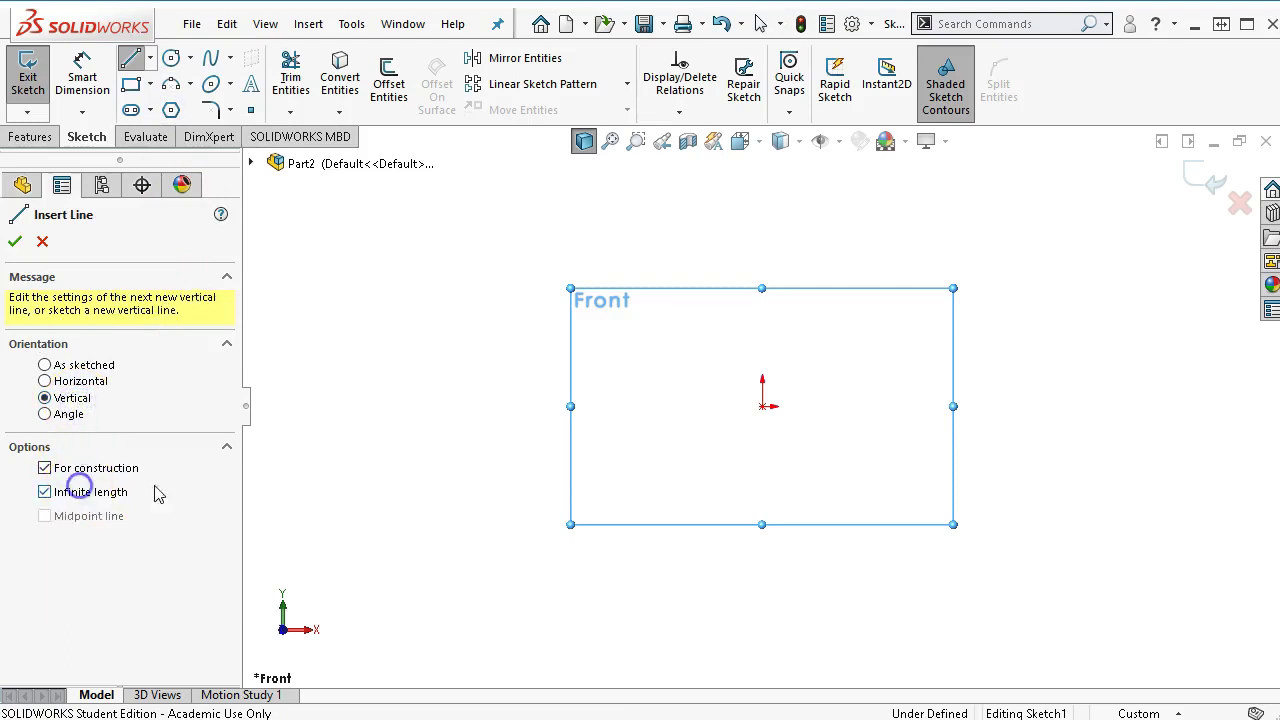
left_click(762, 406)
right_click(900, 310)
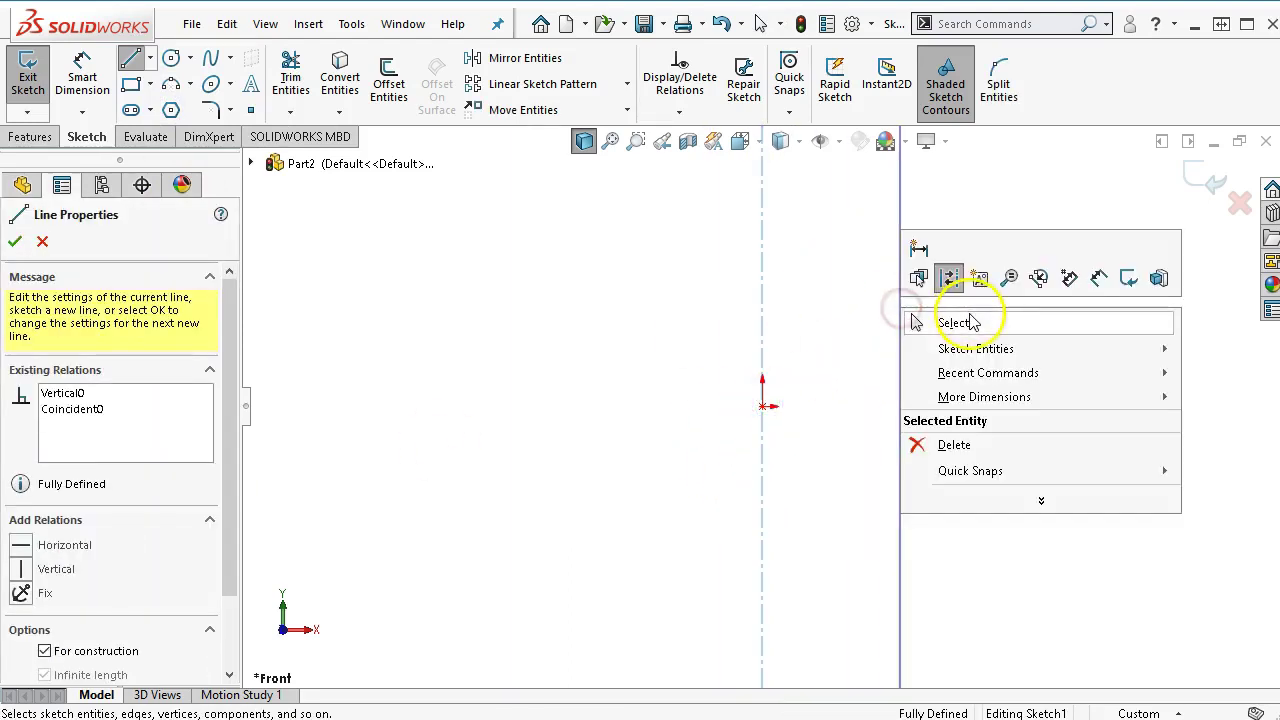
left_click(966, 320)
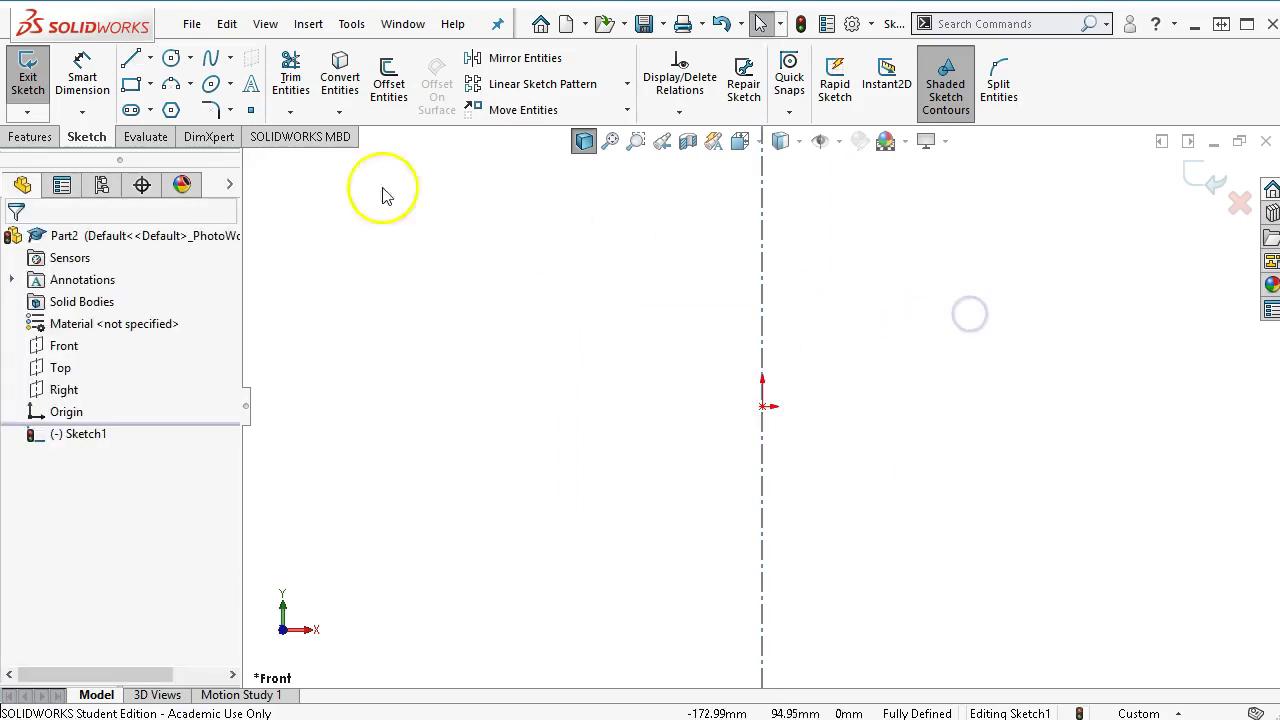
Sketch a profile from the origin: about 85 mm horizontal line, tangent arcs about R17 and R46, and about 40 mm horizontal line to the centerline
left_click(133, 56)
left_click(762, 406)
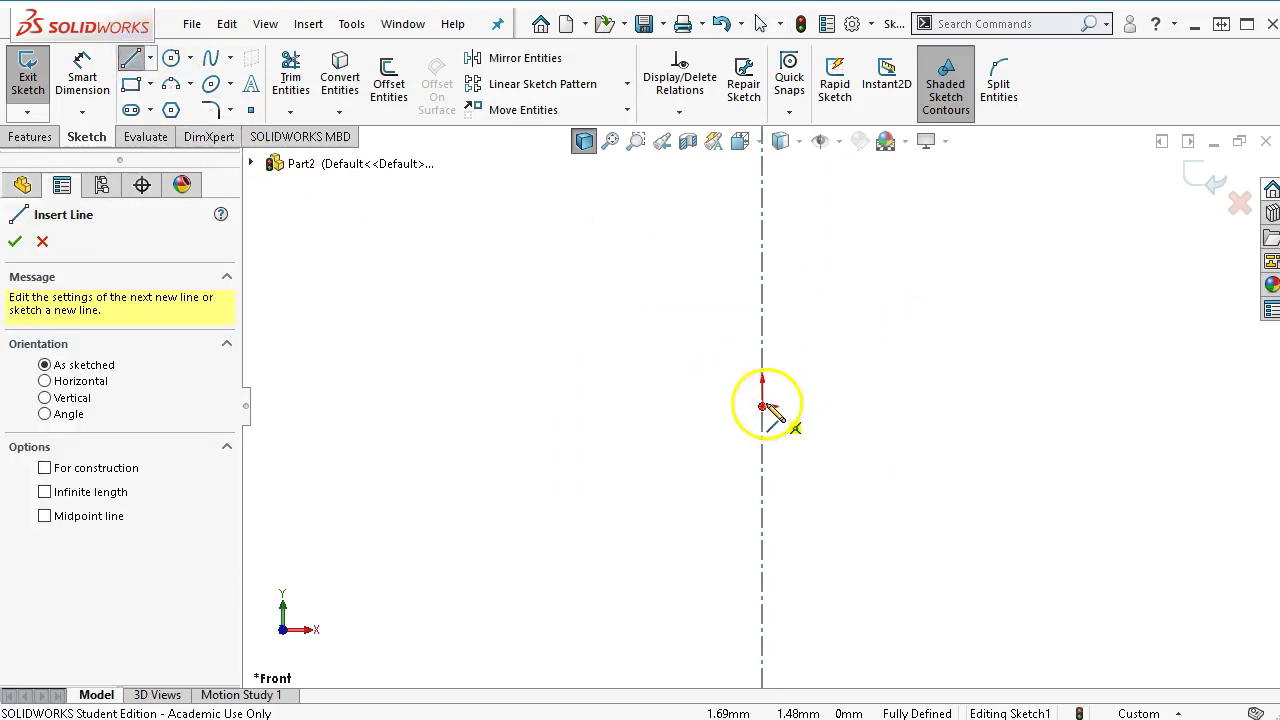
left_click(946, 406)
left_click(963, 407)
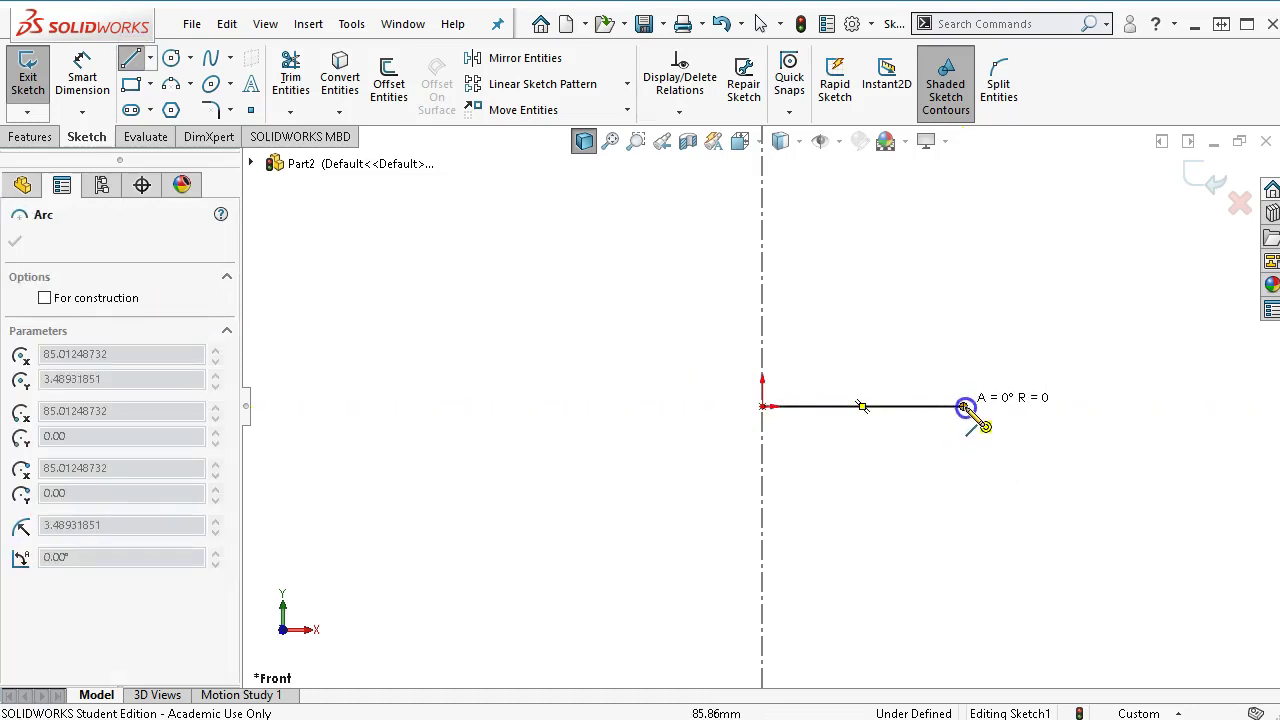
left_click(962, 486)
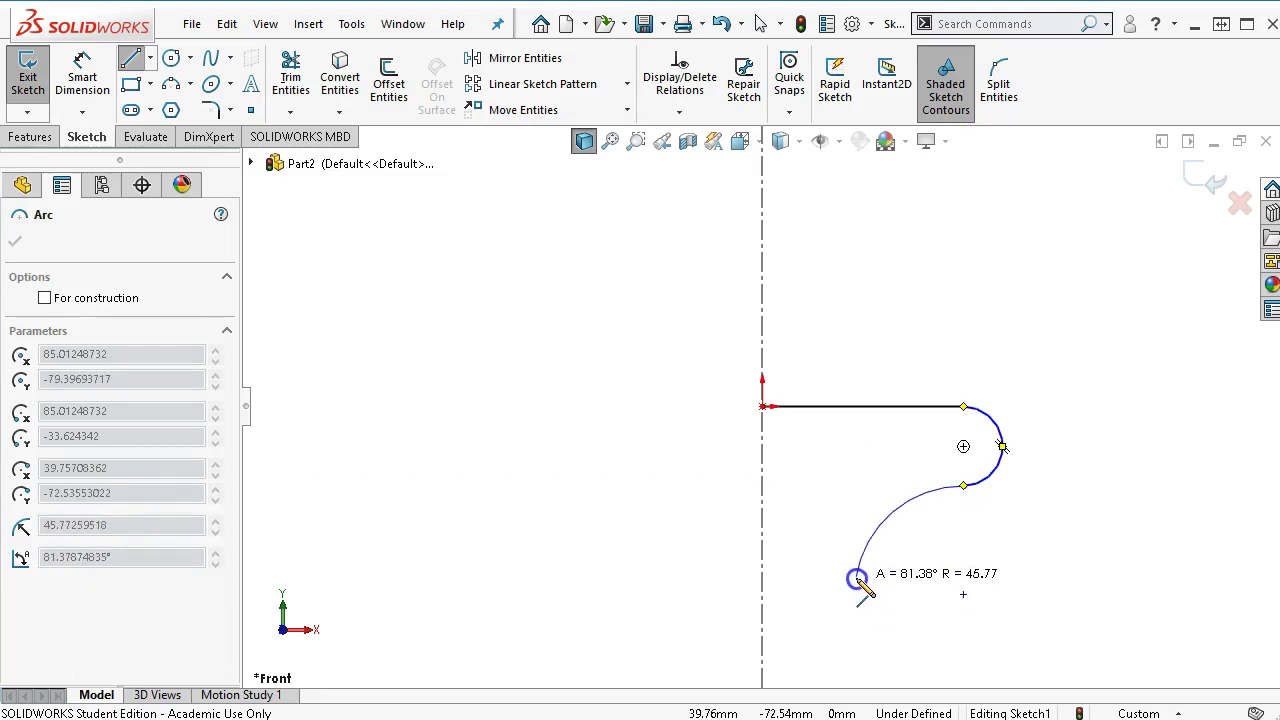
left_click(857, 578)
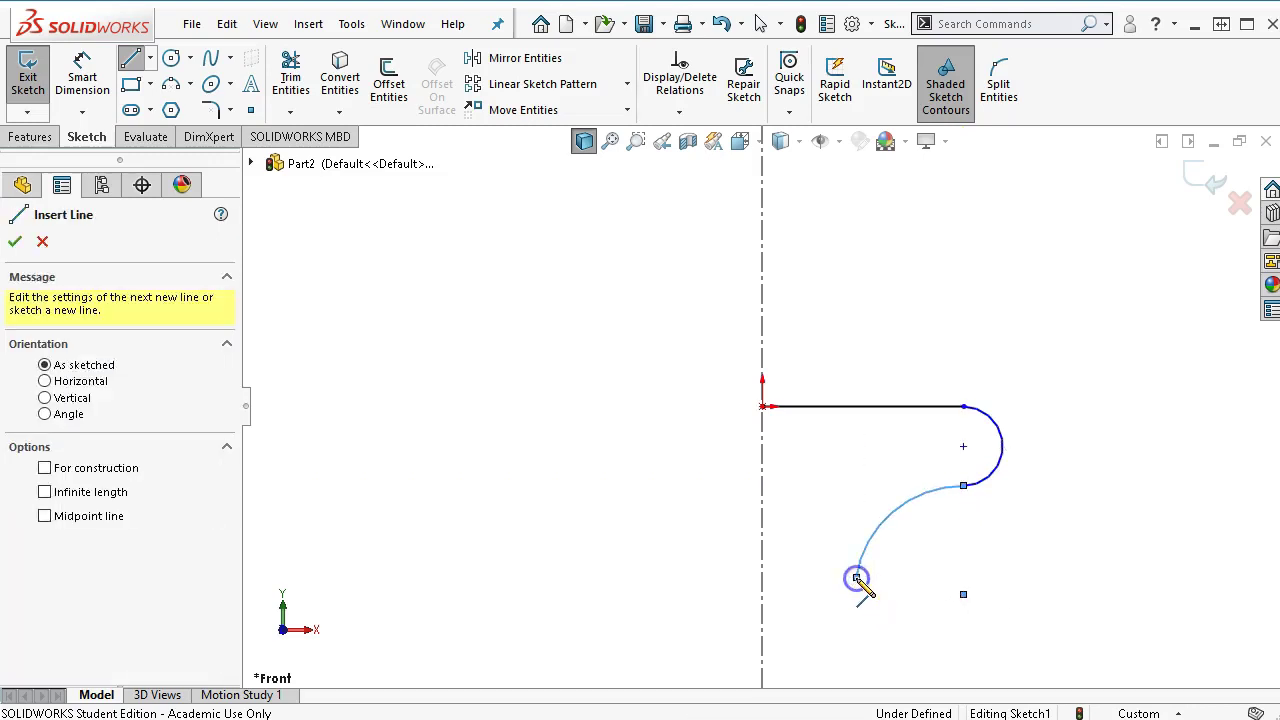
left_click(763, 578)
scroll(818, 535, "down", 4)
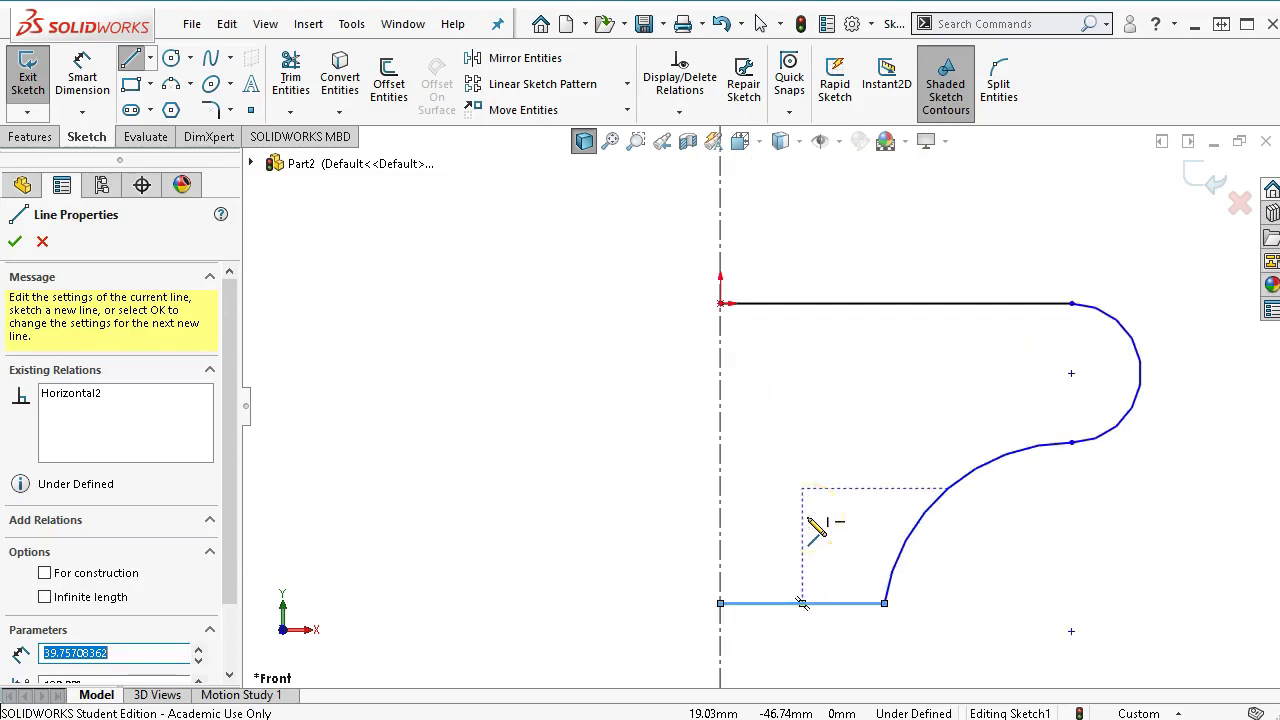
Dimension the convex outer arc of the profile with a radius of 20 mm
right_click(865, 338)
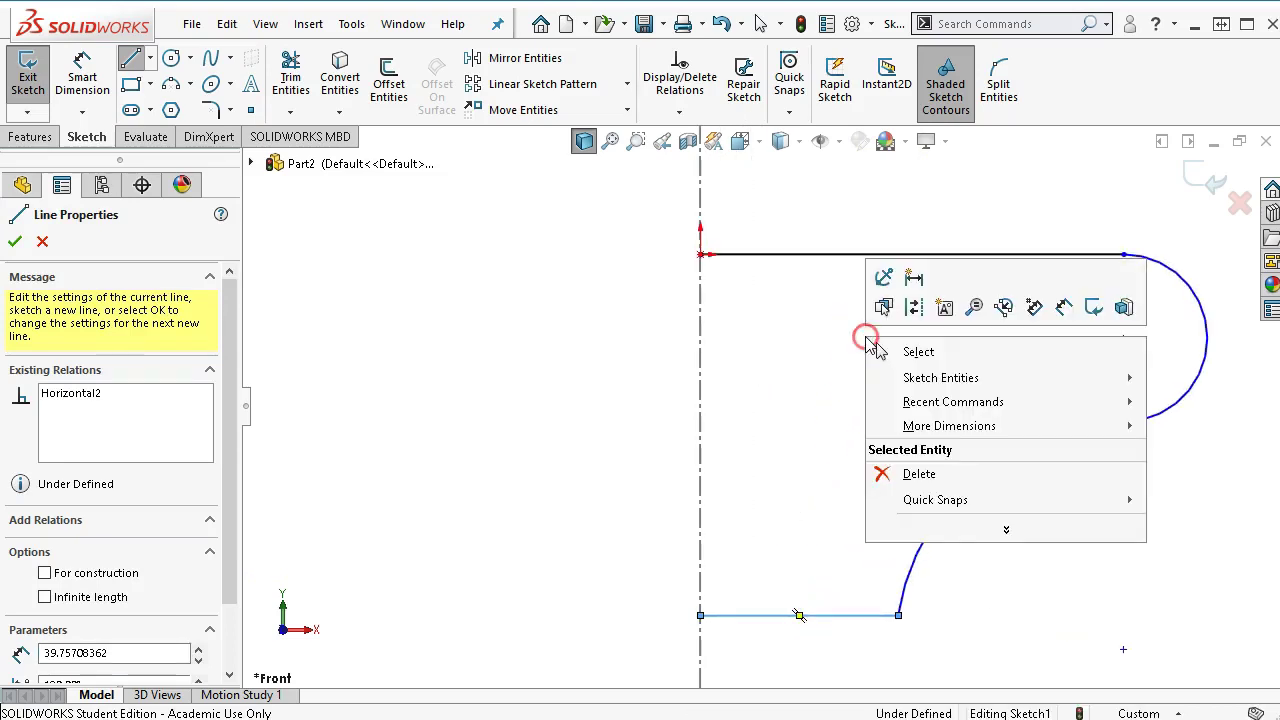
left_click(1063, 306)
scroll(948, 368, "up", 2)
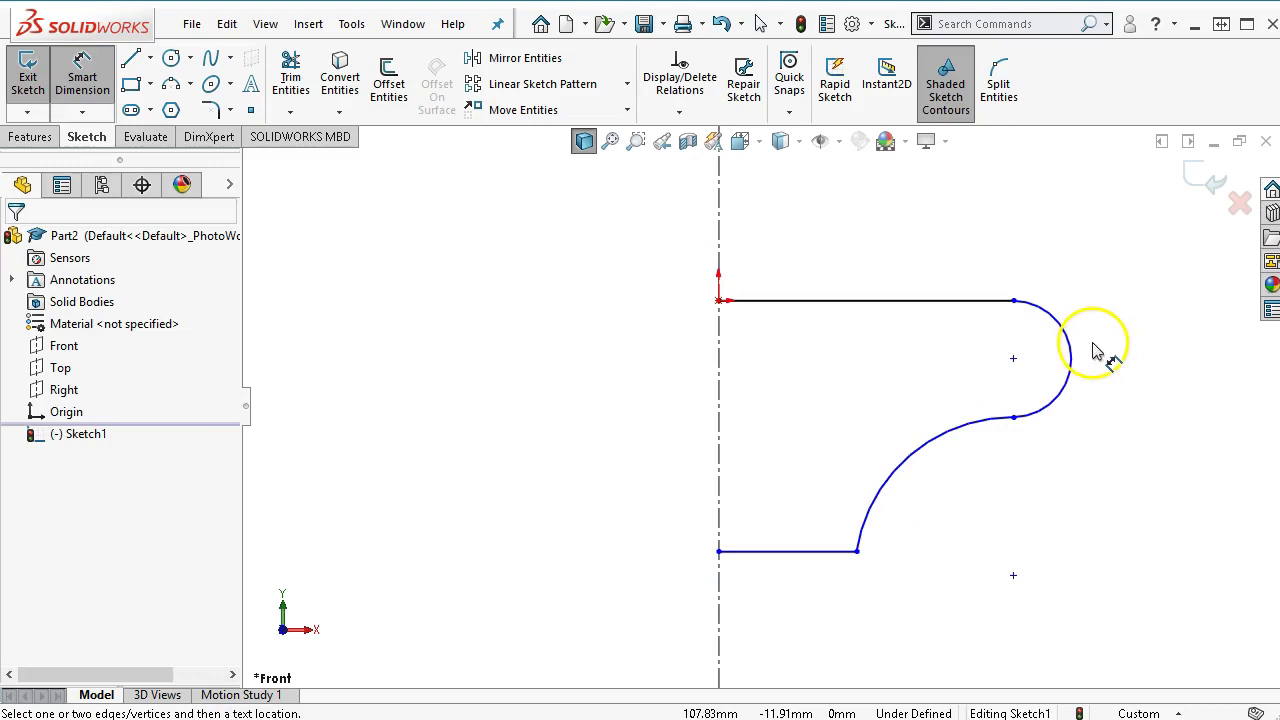
left_click(1066, 320)
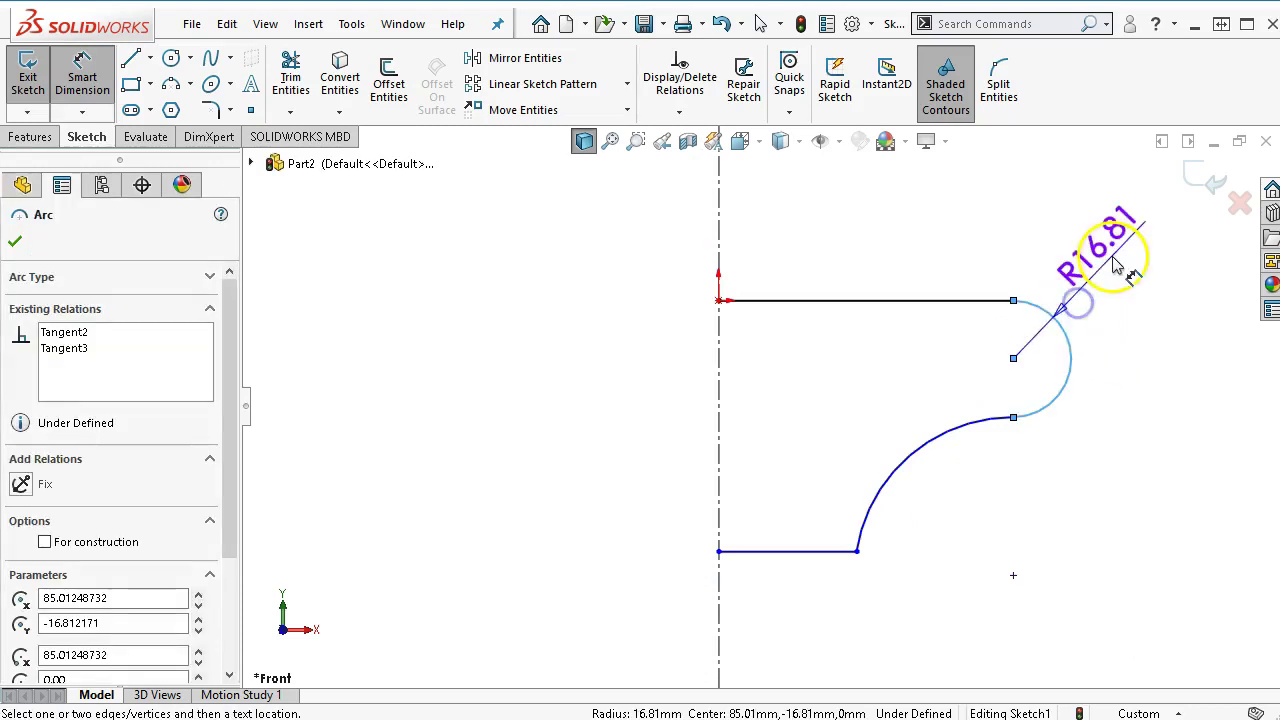
left_click(1113, 258)
type("20")
key("Return")
Dimension the concave lower arc of the profile with a radius of 60 mm
left_click(898, 417)
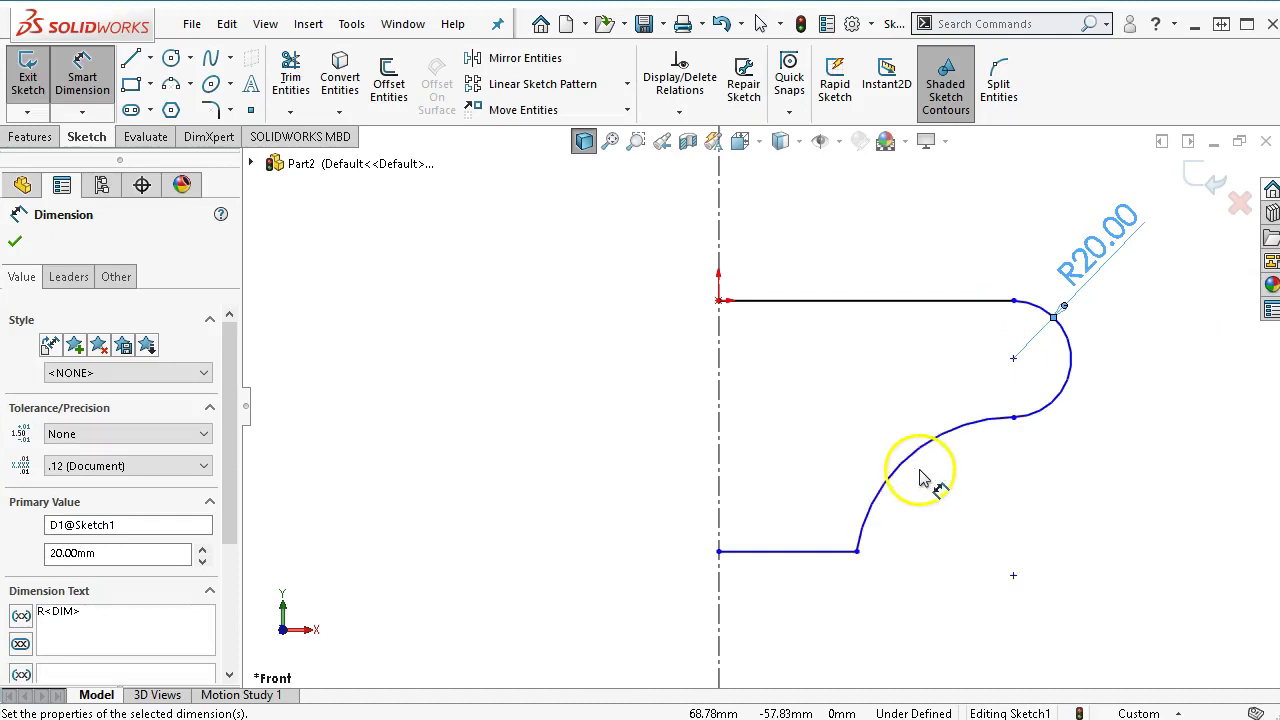
left_click(920, 468)
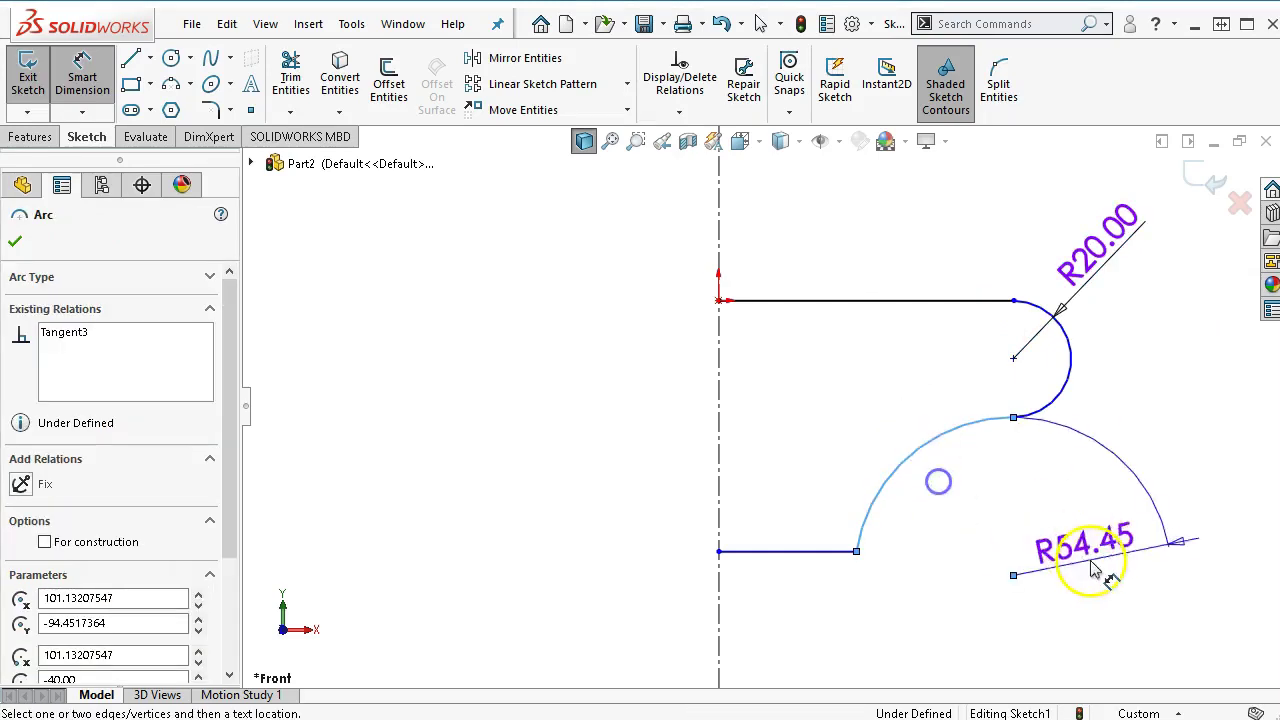
left_click(965, 490)
key("Return")
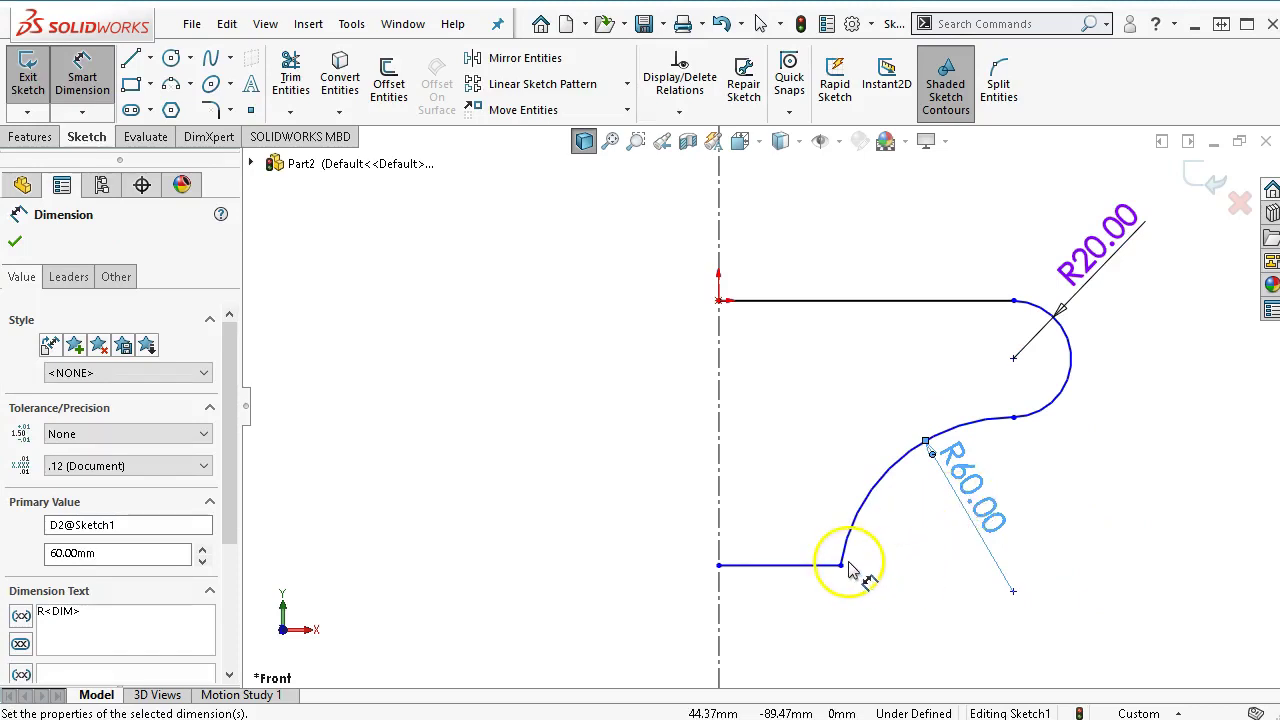
left_click(766, 566)
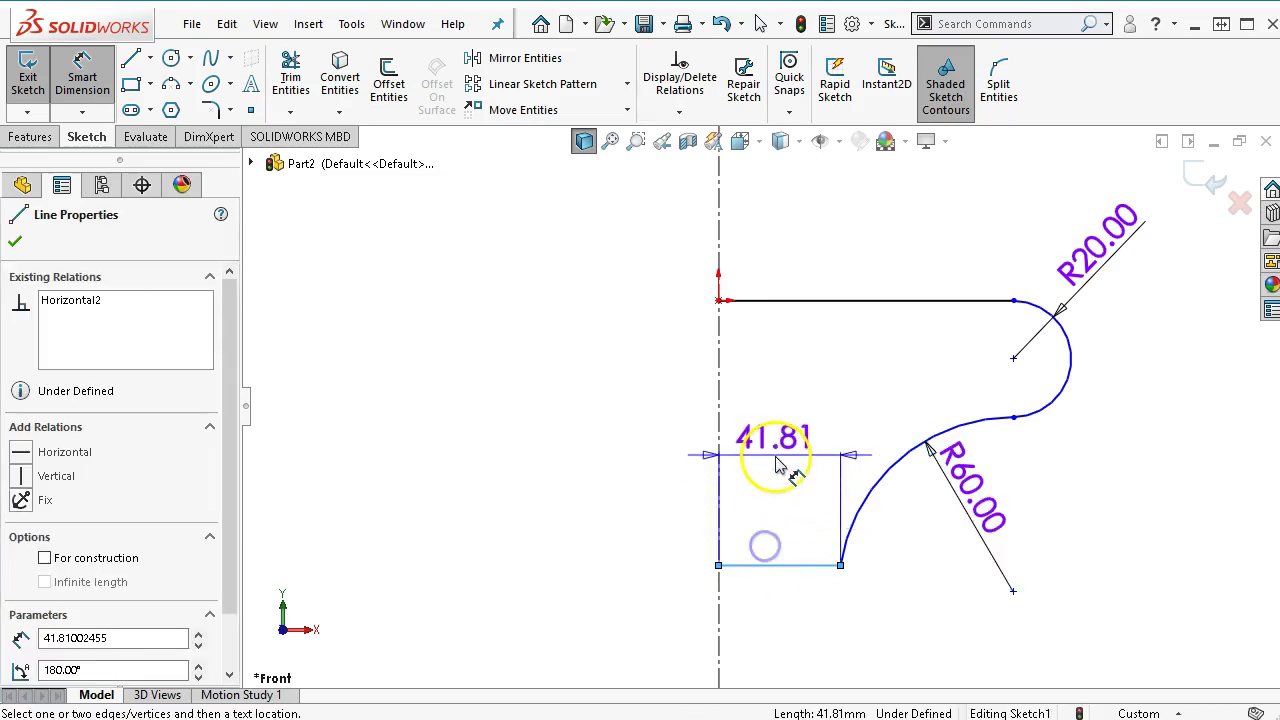
left_click_drag(779, 464, 514, 447)
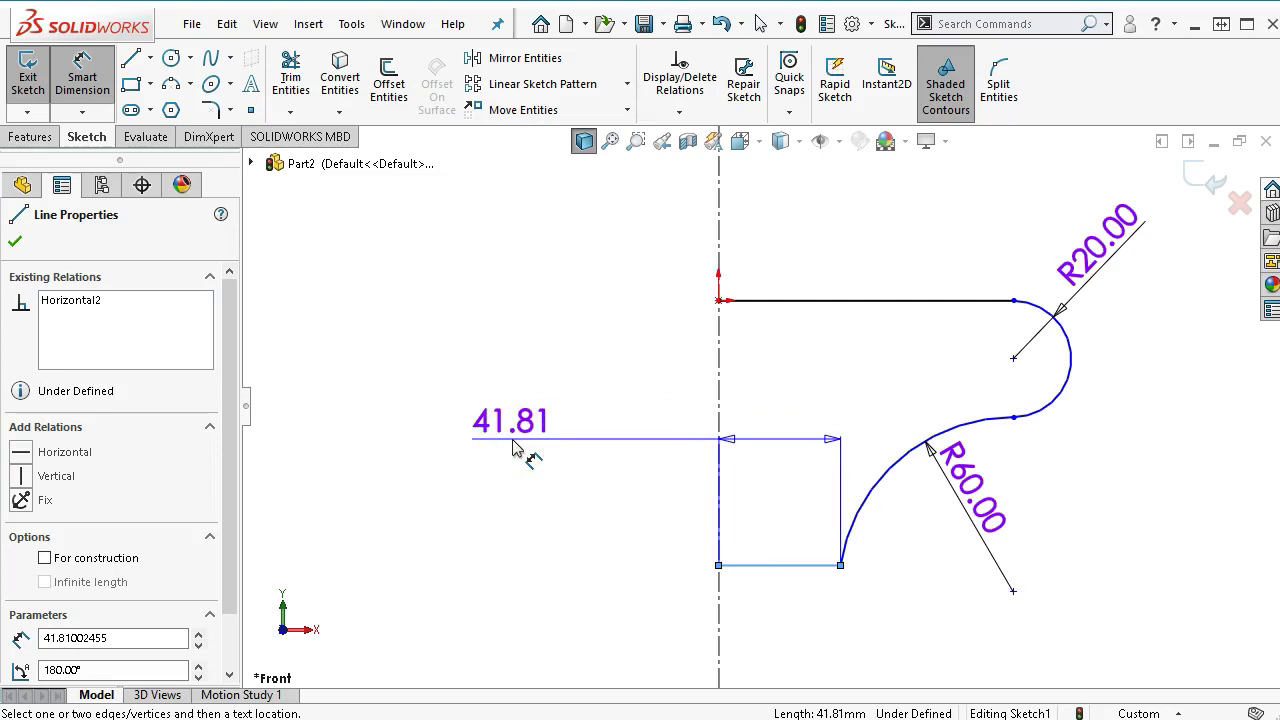
key("Escape")
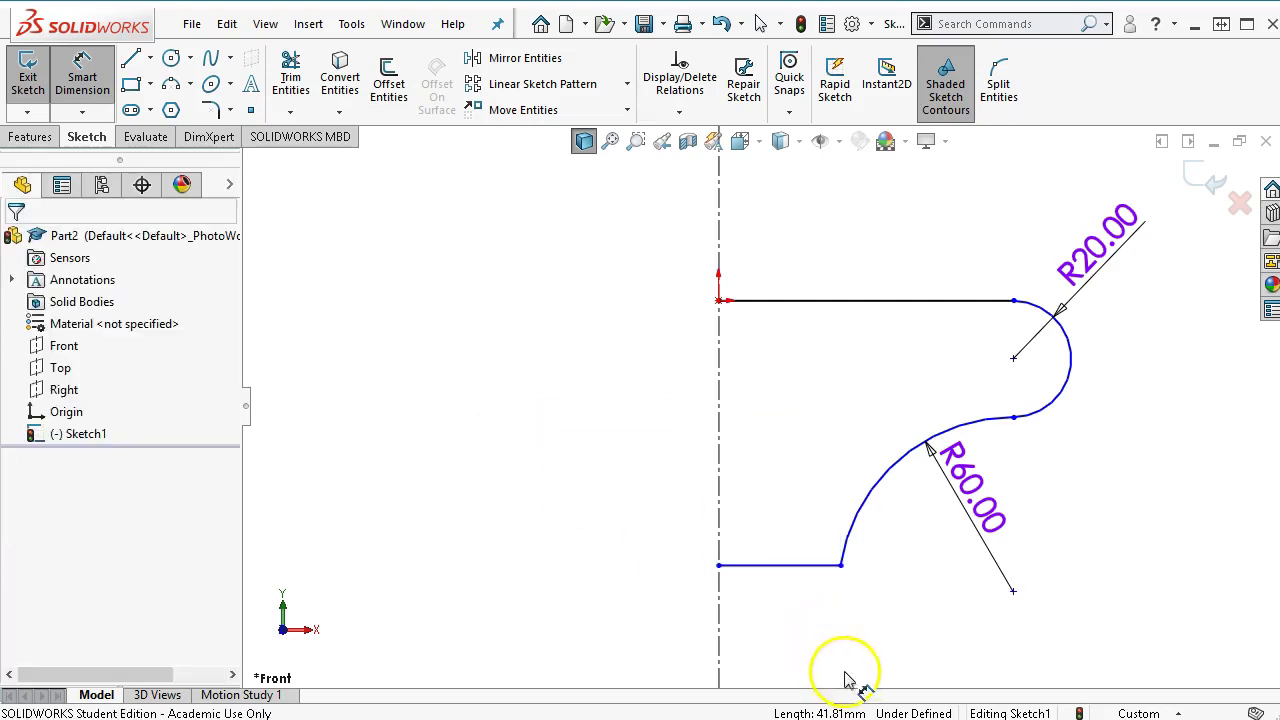
Add an 80 mm doubled-distance dimension from the lower arc's bottom endpoint across the centerline
left_click(842, 567)
left_click(721, 616)
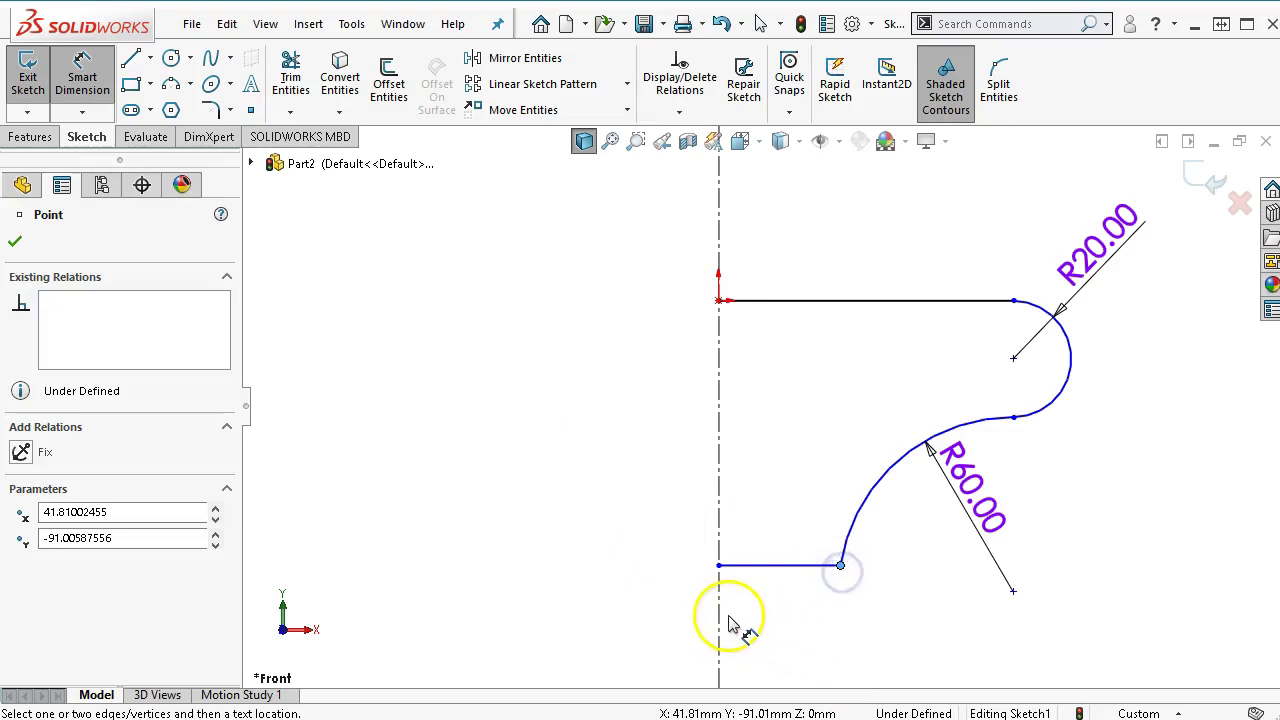
left_click(648, 612)
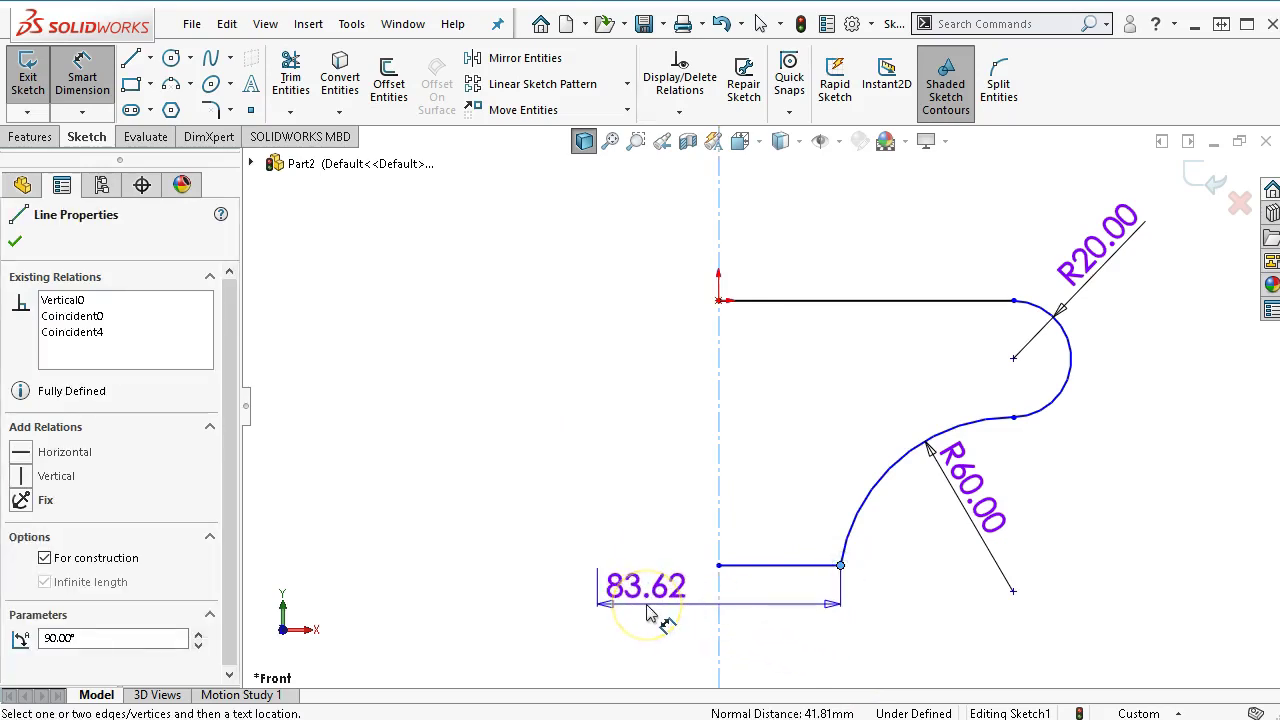
left_click(775, 615)
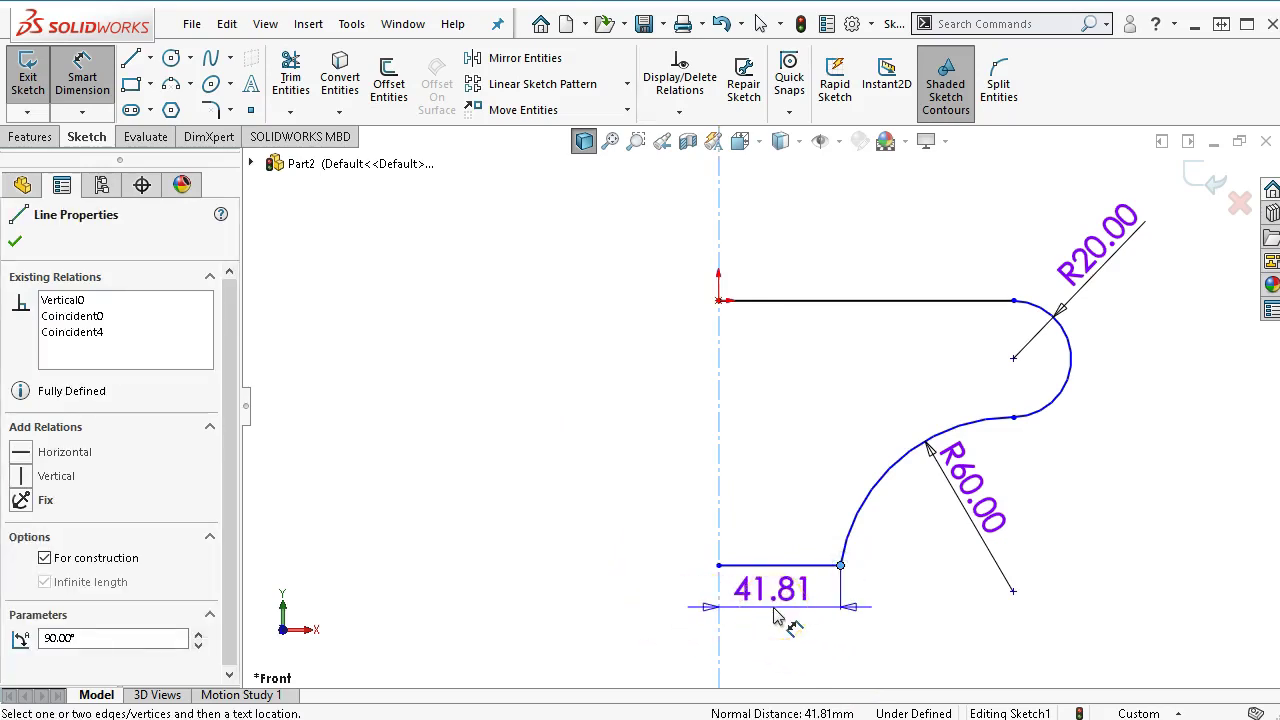
left_click(545, 610)
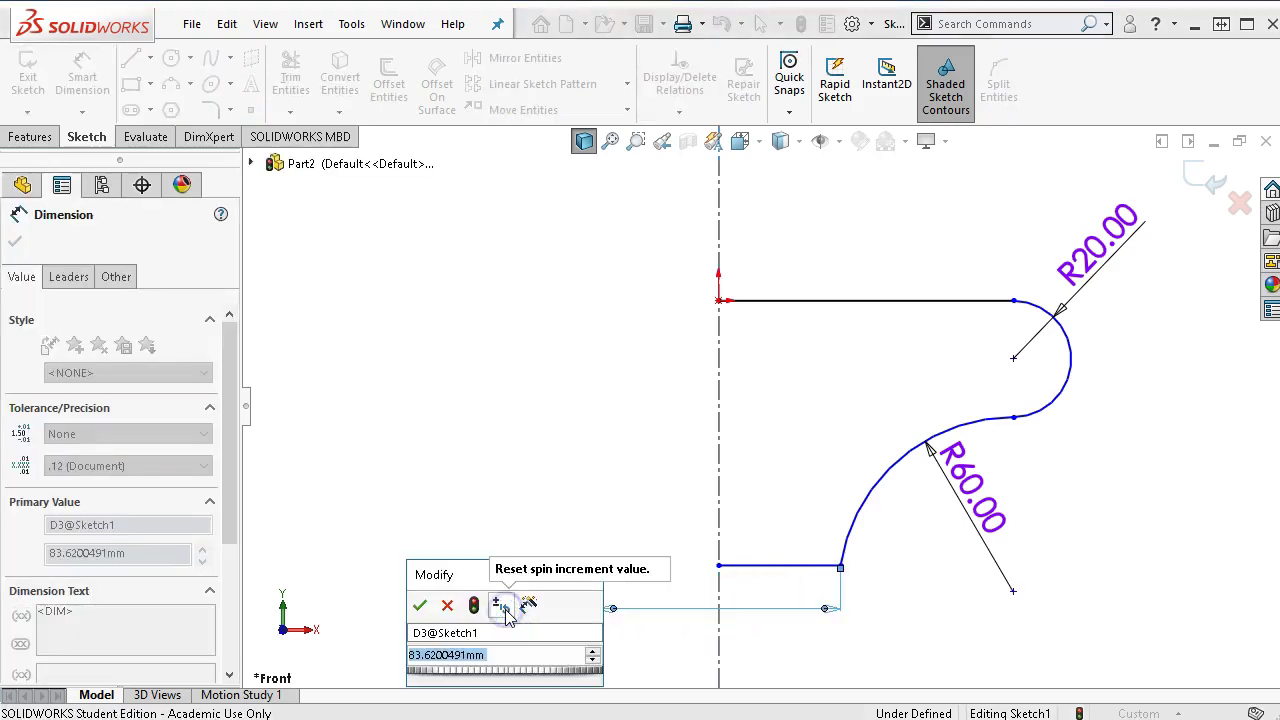
type("80")
key("Return")
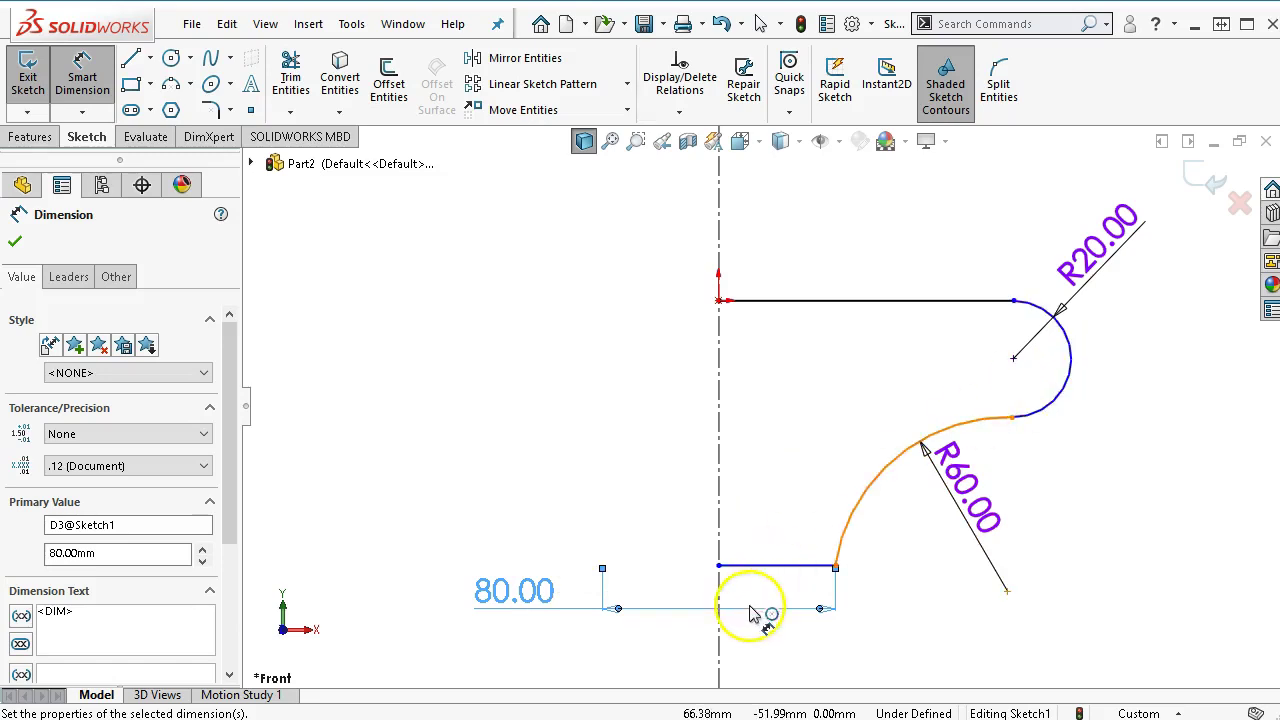
Dimension the vertical distance between the R20 arc's center and the bottom line as 80 mm
left_click(1063, 392)
left_click(806, 566)
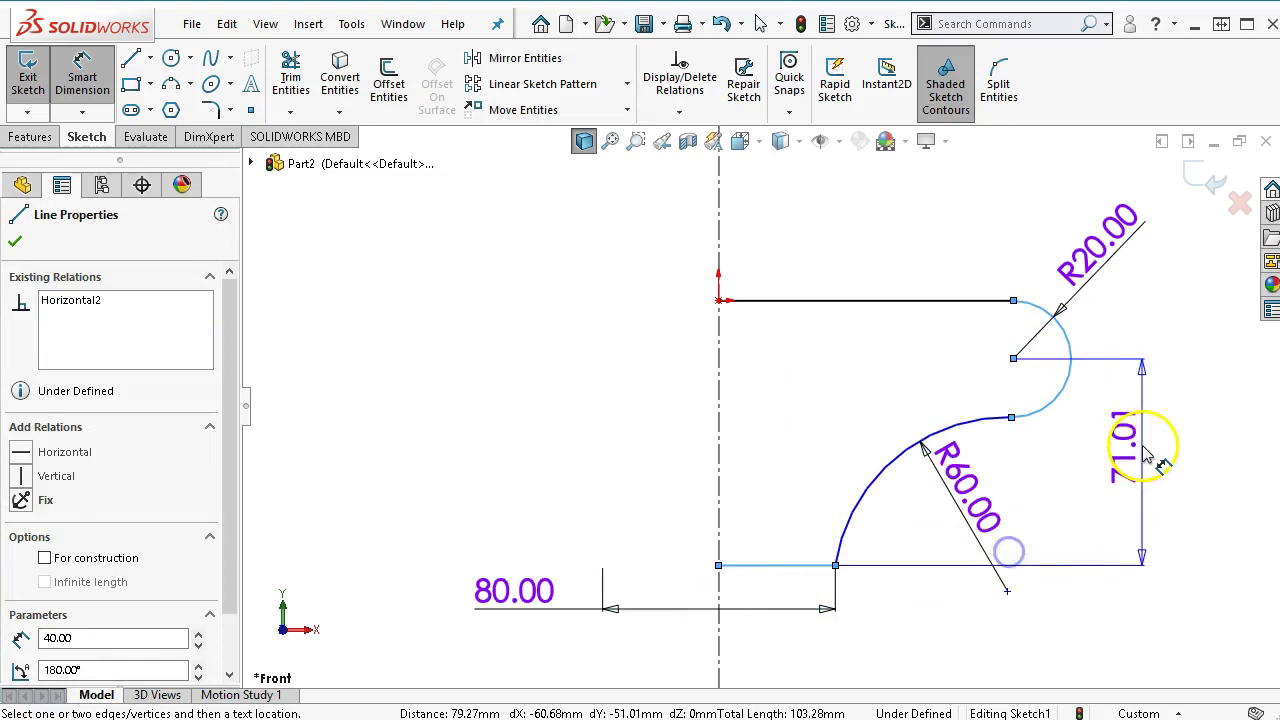
left_click(1143, 447)
type("80")
key("Return")
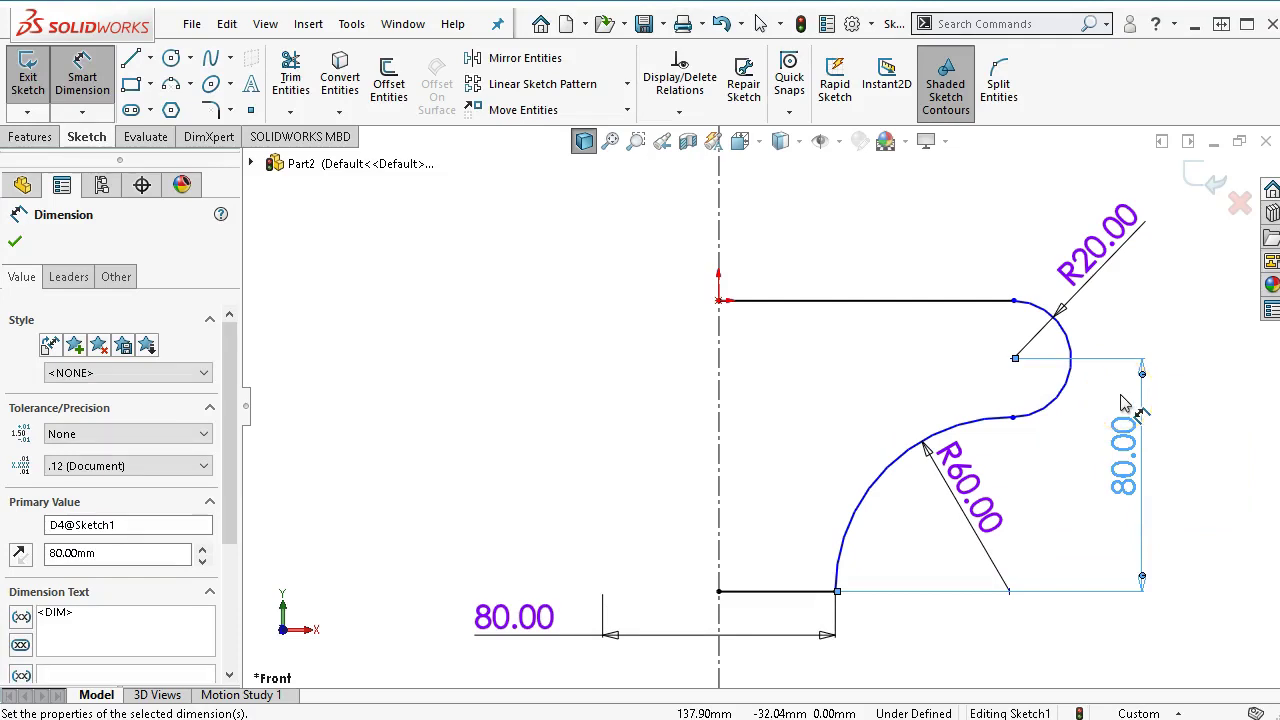
Add a doubled-distance dimension of 200 mm from the R20 arc's center across the centerline
left_click(1034, 307)
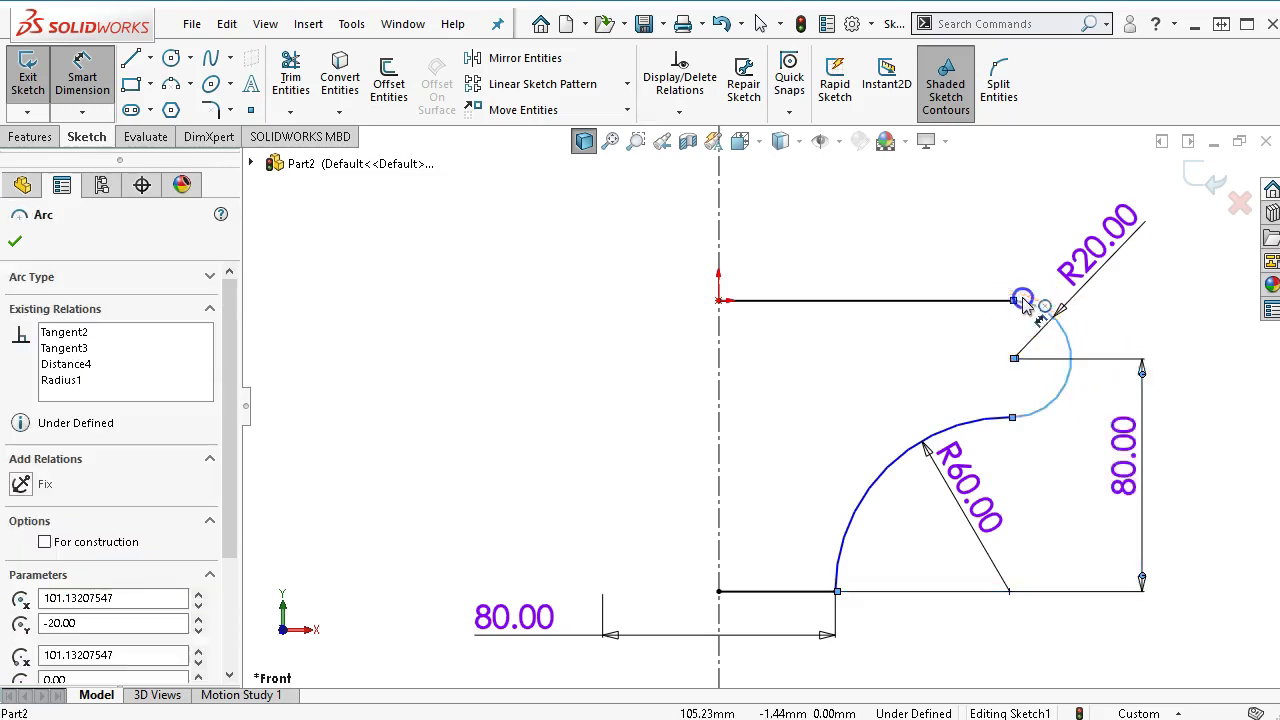
left_click(719, 252)
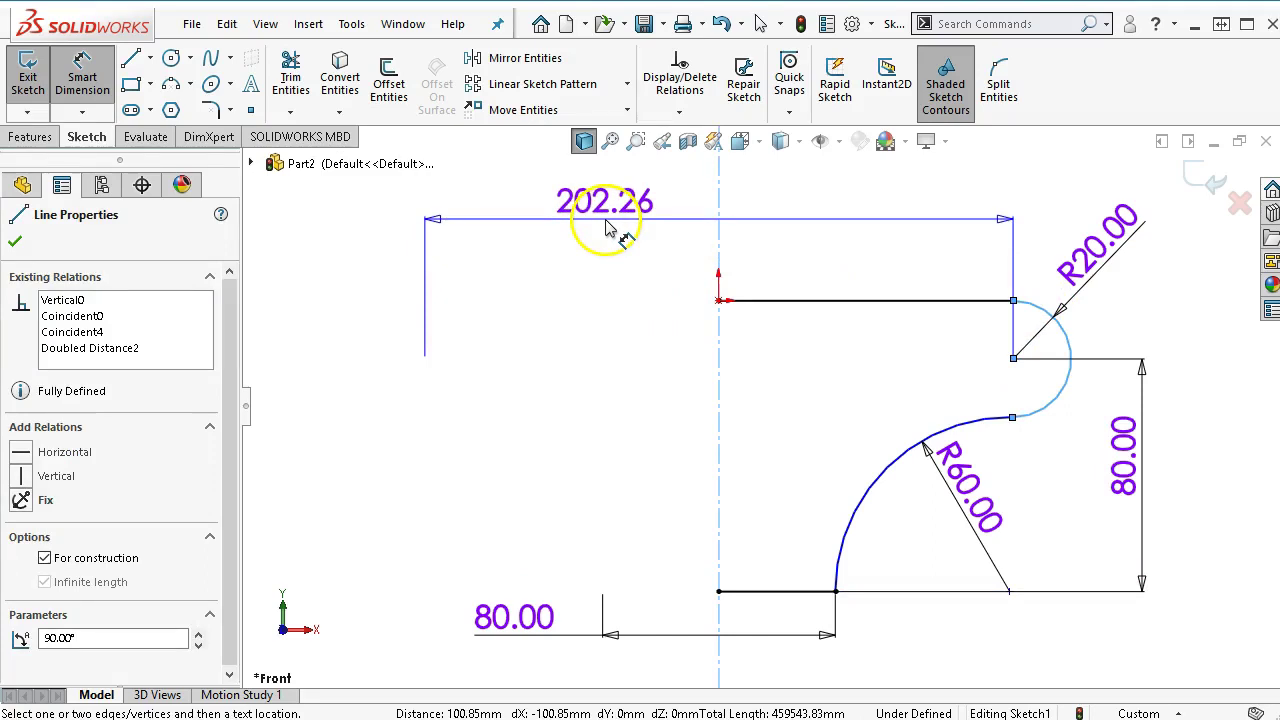
left_click(605, 228)
type("20")
key("Return")
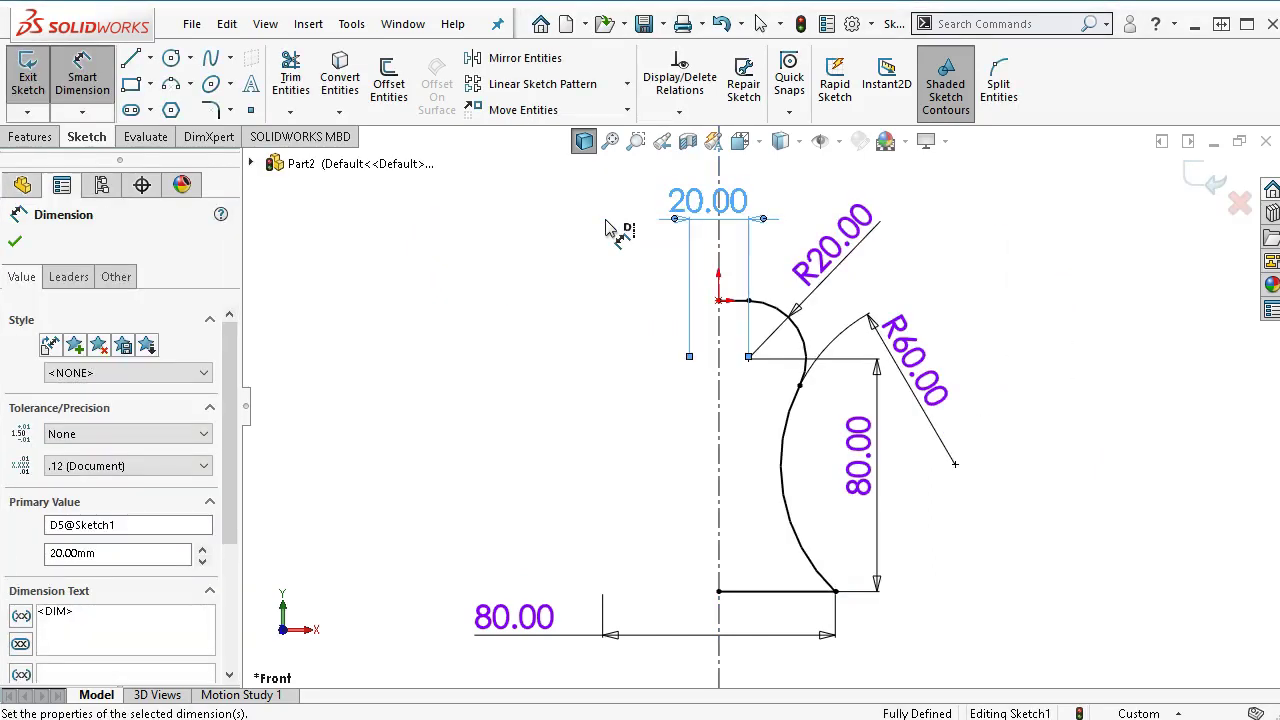
double_click(672, 211)
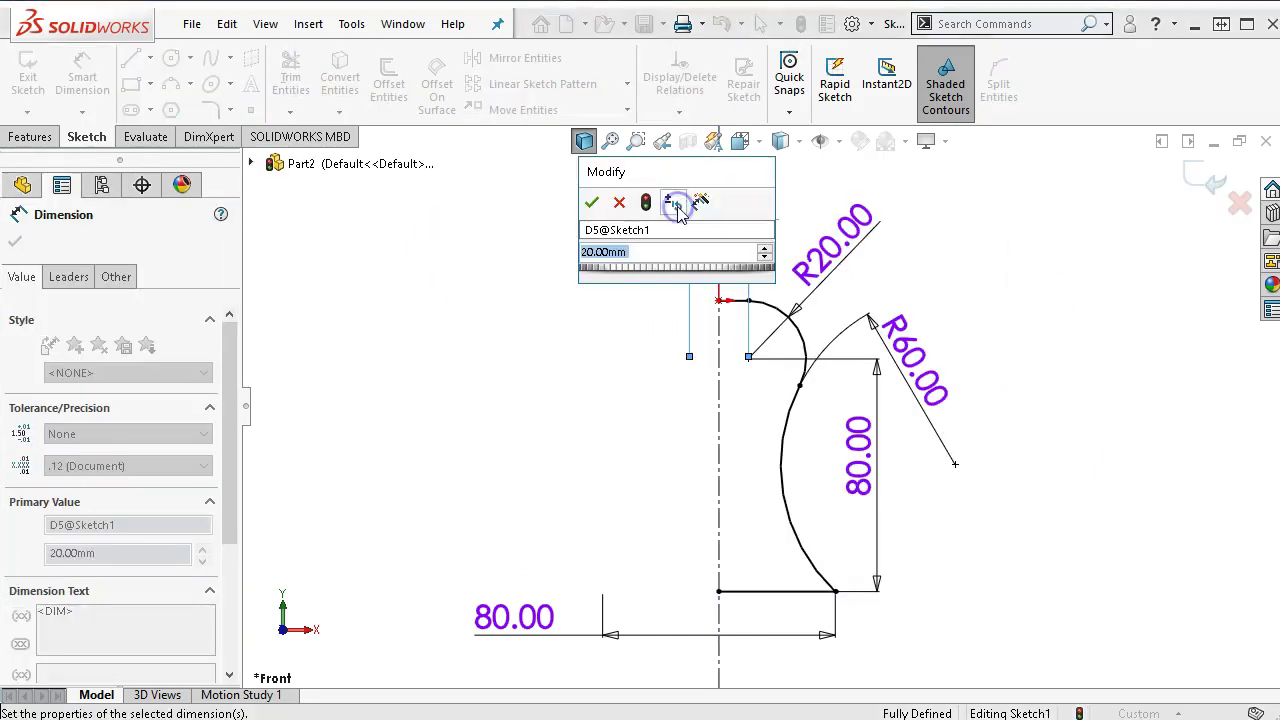
type("20")
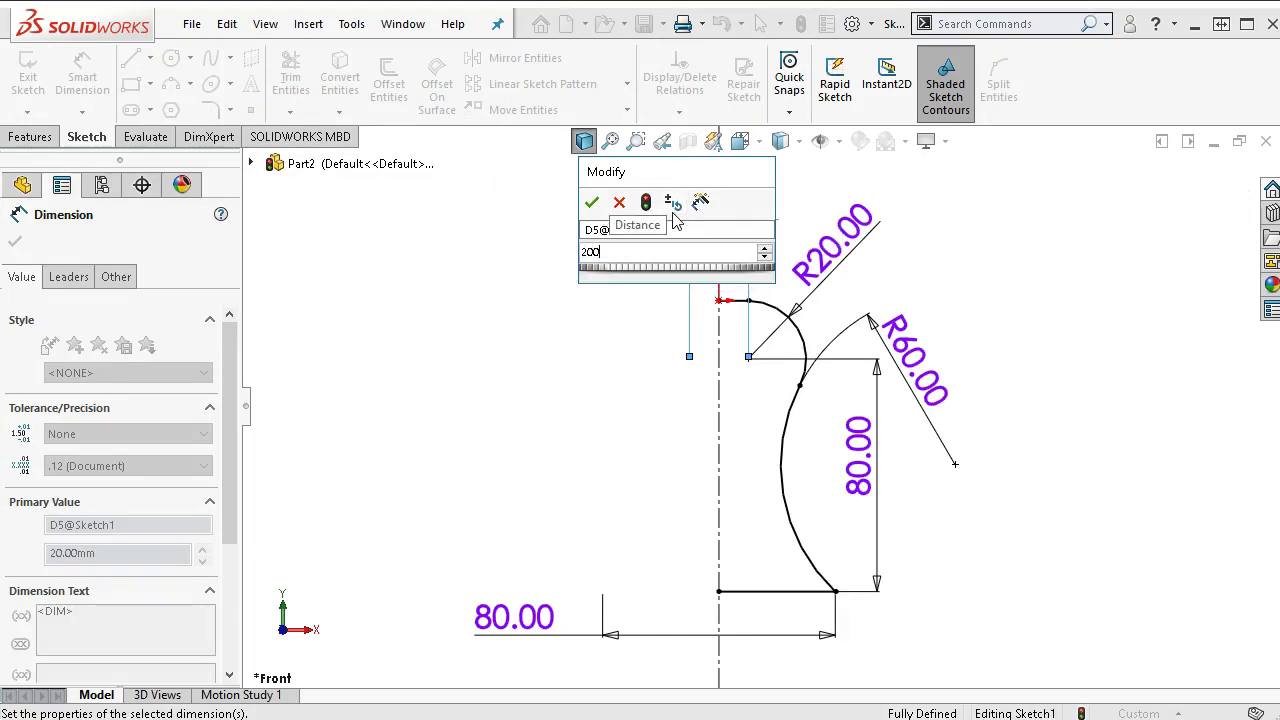
type("0")
key("Return")
right_click(633, 260)
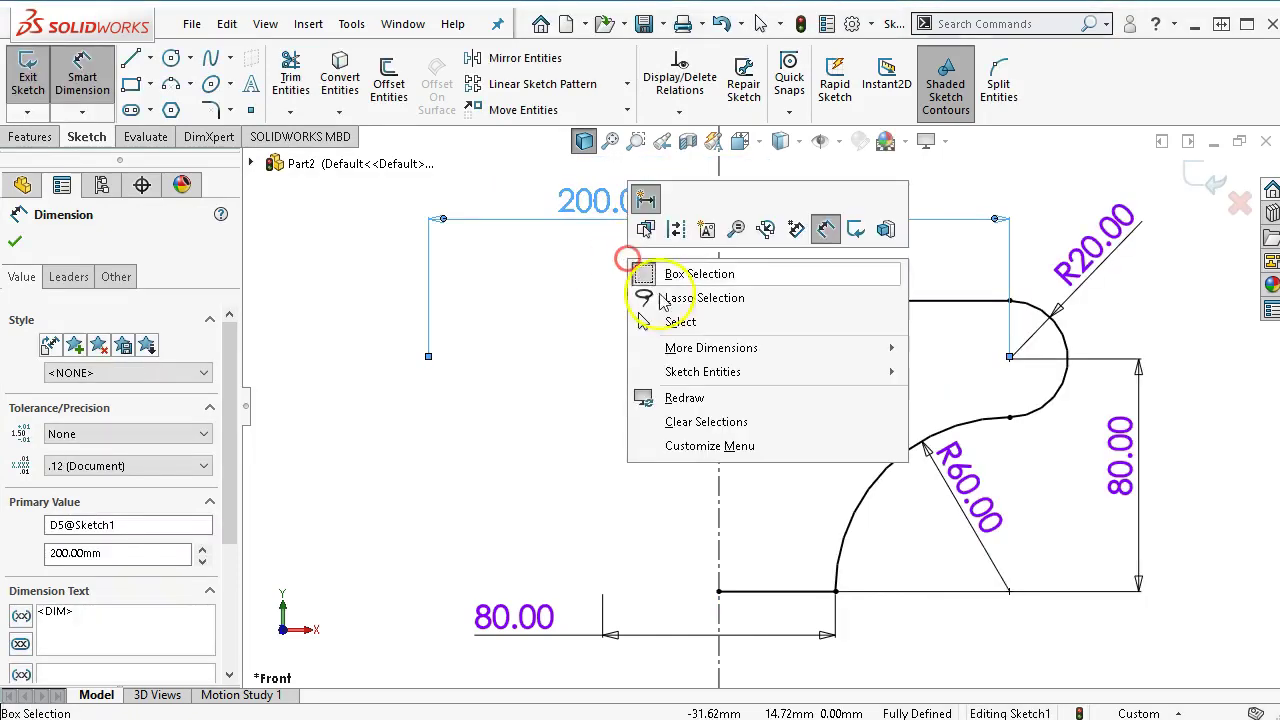
Sketch a circle at the R20 arc's center and a second one of about 10 mm radius, about 47 mm to its left
left_click(607, 320)
left_click(170, 58)
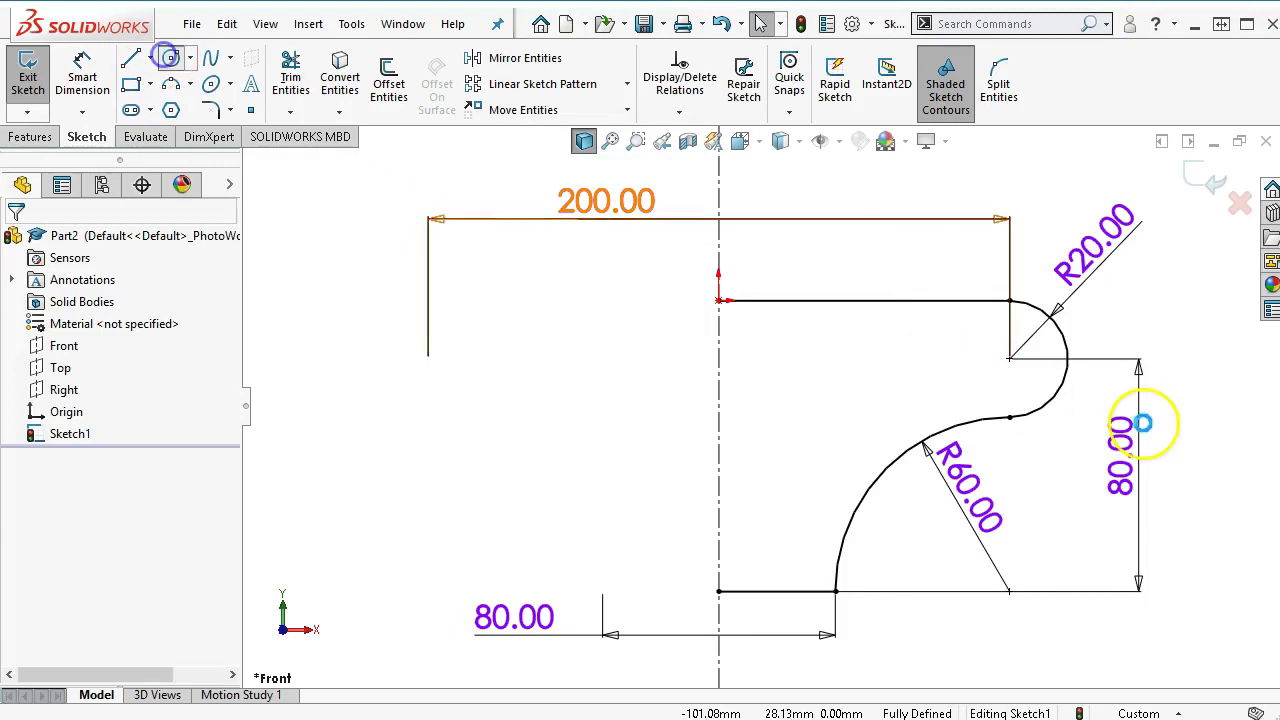
left_click(1010, 358)
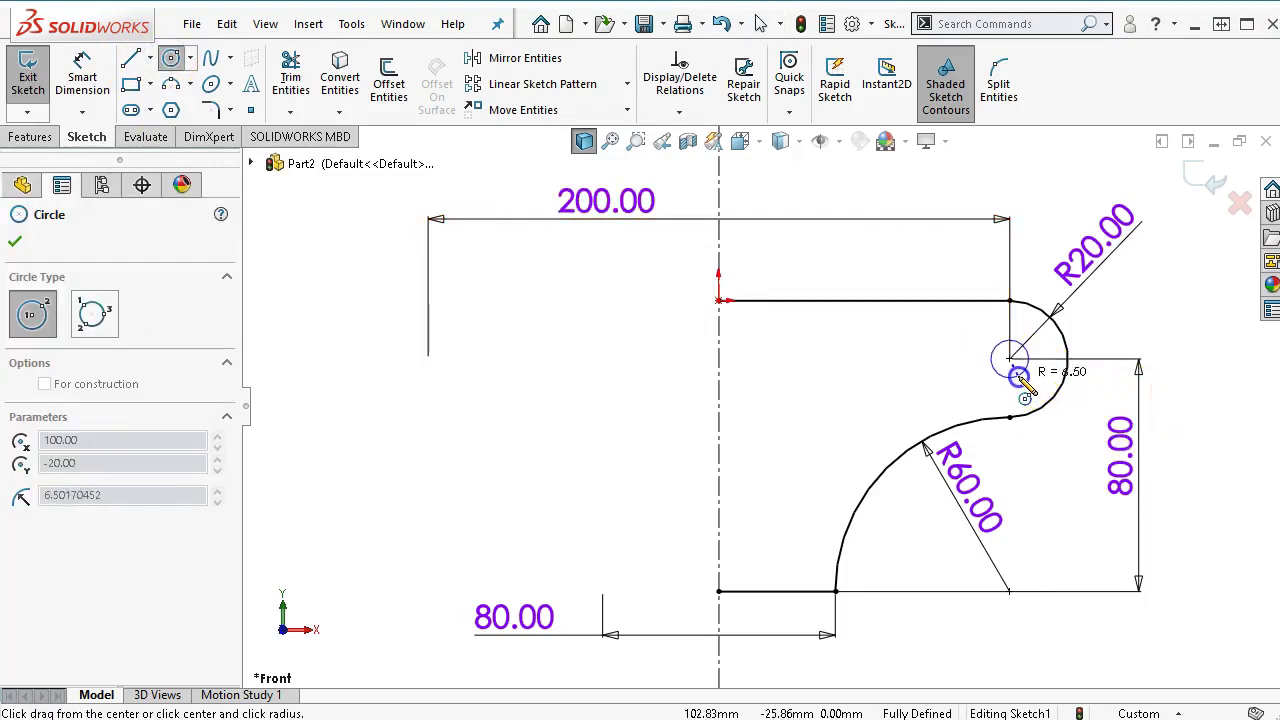
left_click(1023, 384)
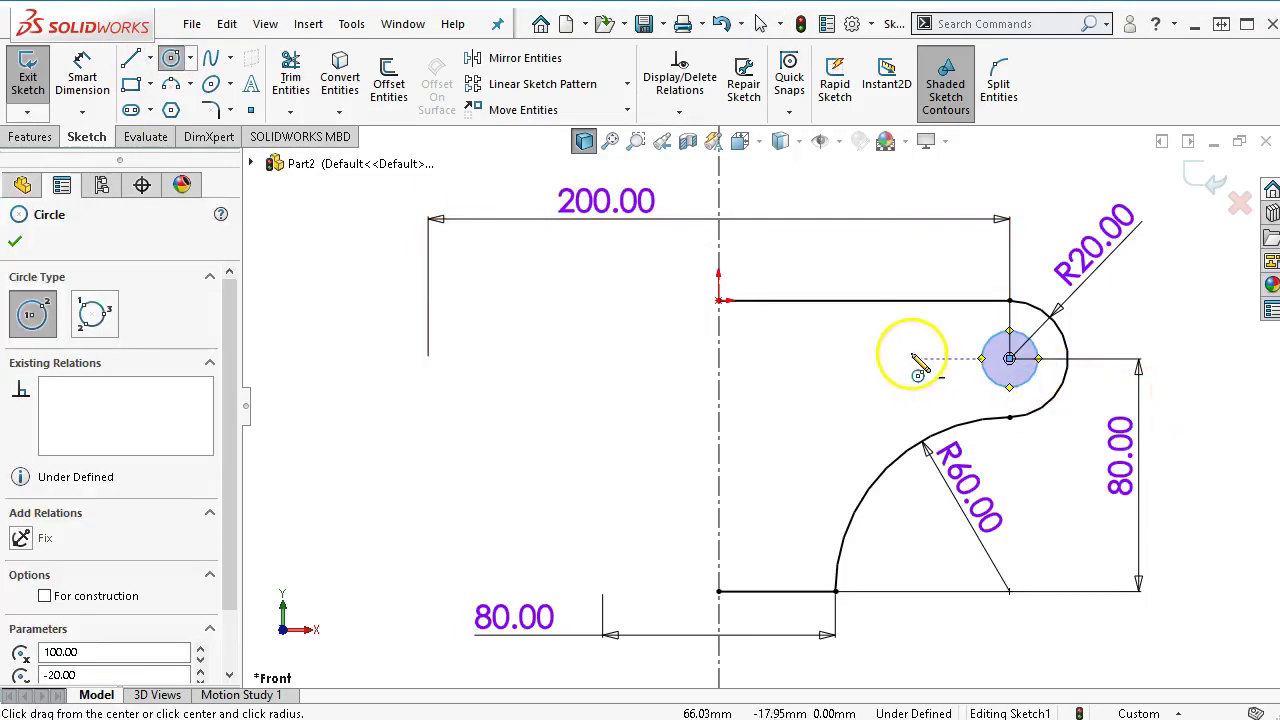
left_click(874, 358)
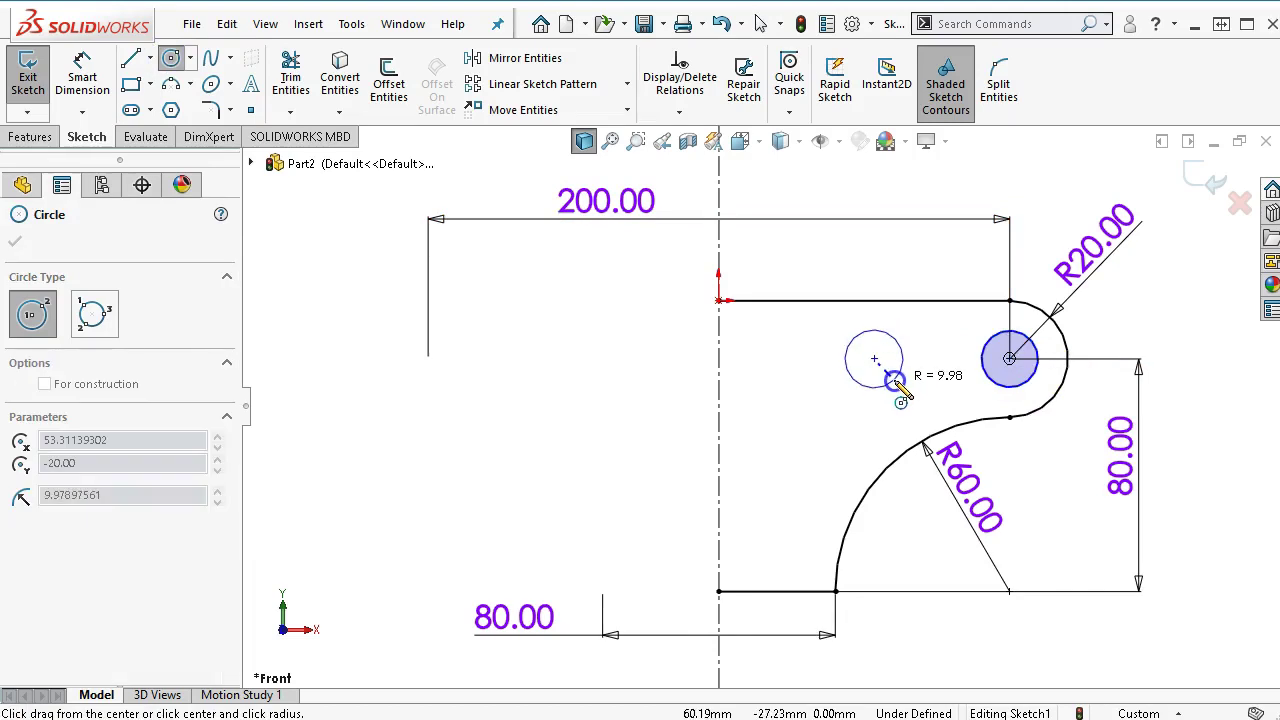
left_click(895, 380)
right_click(932, 367)
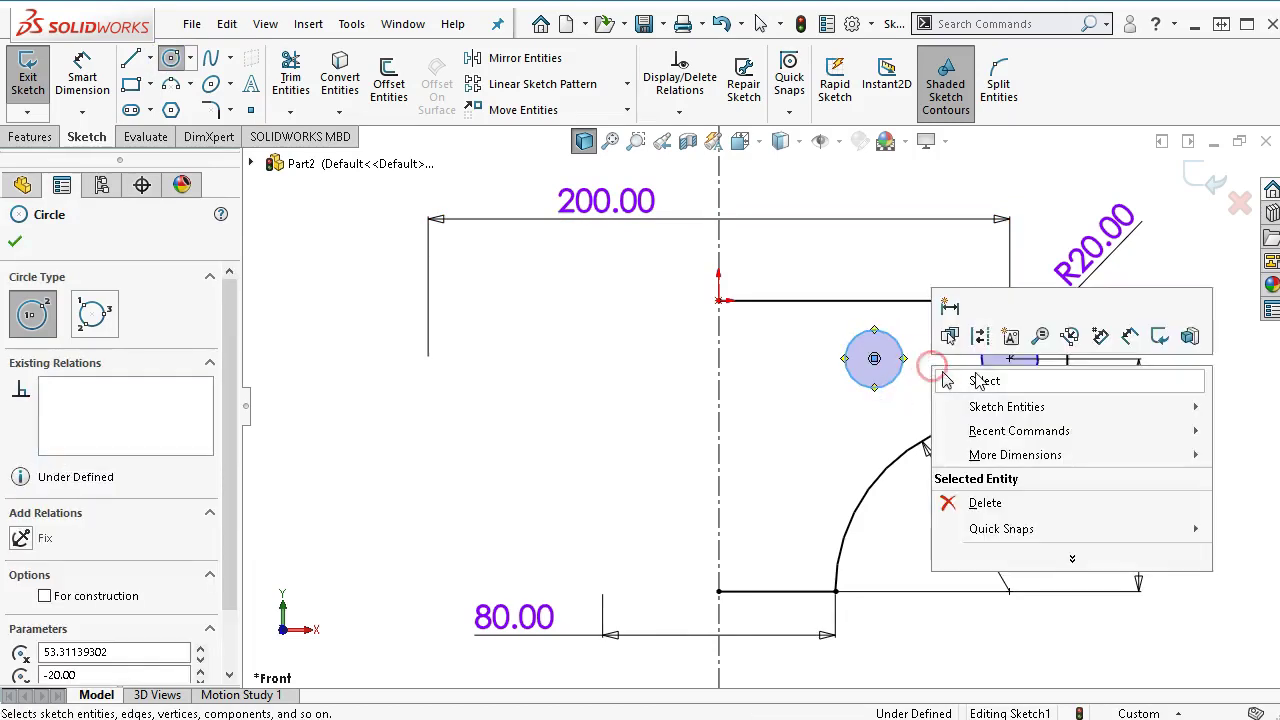
left_click(976, 373)
Add a horizontal relation between the left circle's center and the R20 arc's center
left_click(874, 359)
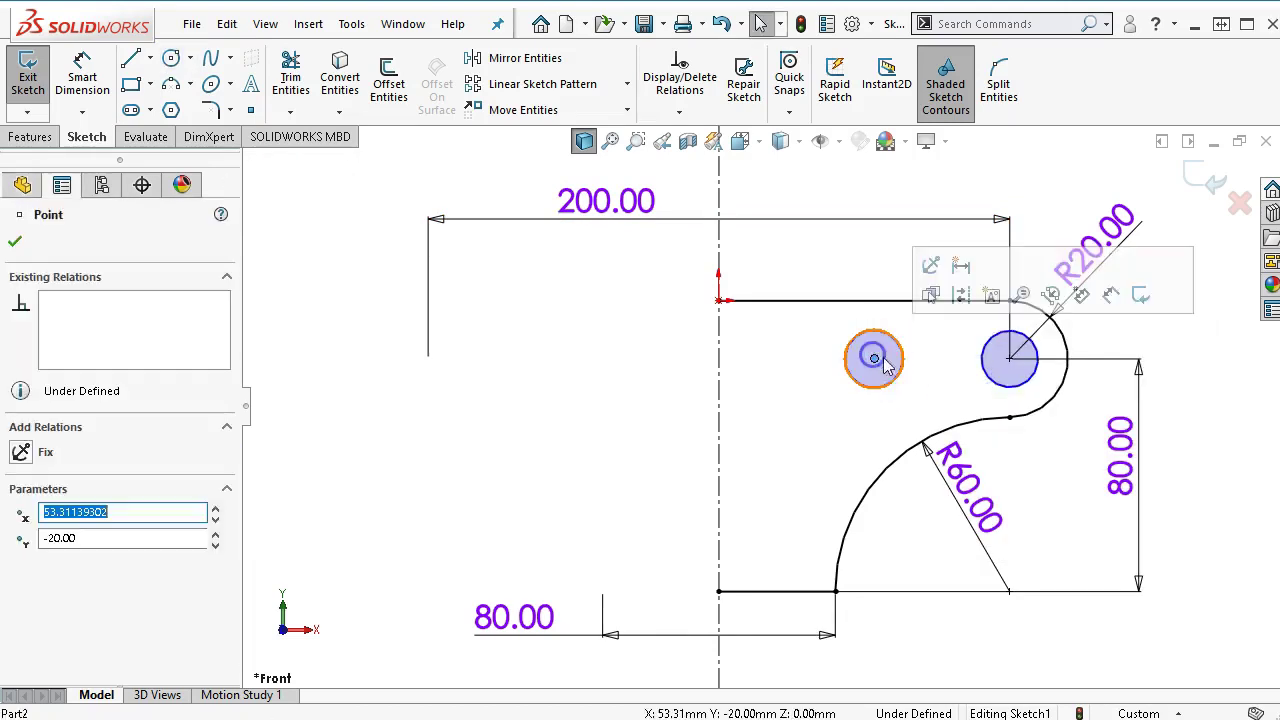
left_click(1010, 360)
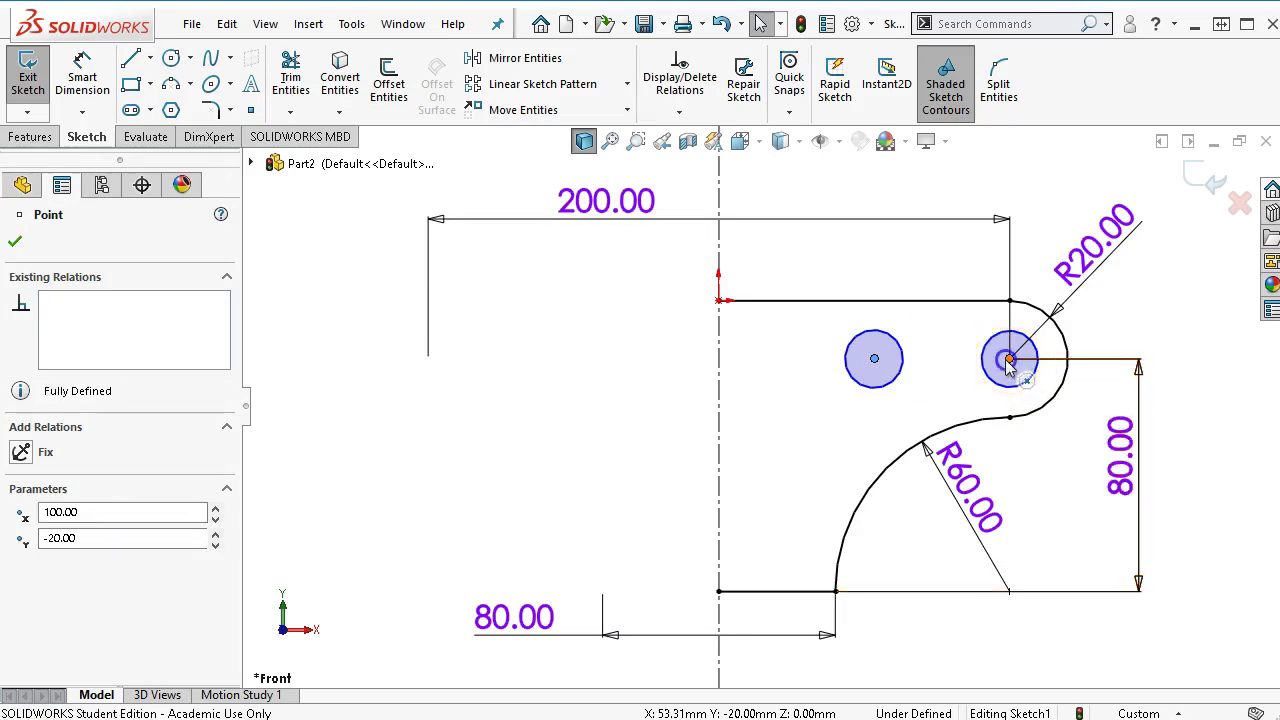
left_click(1010, 360, "ctrl")
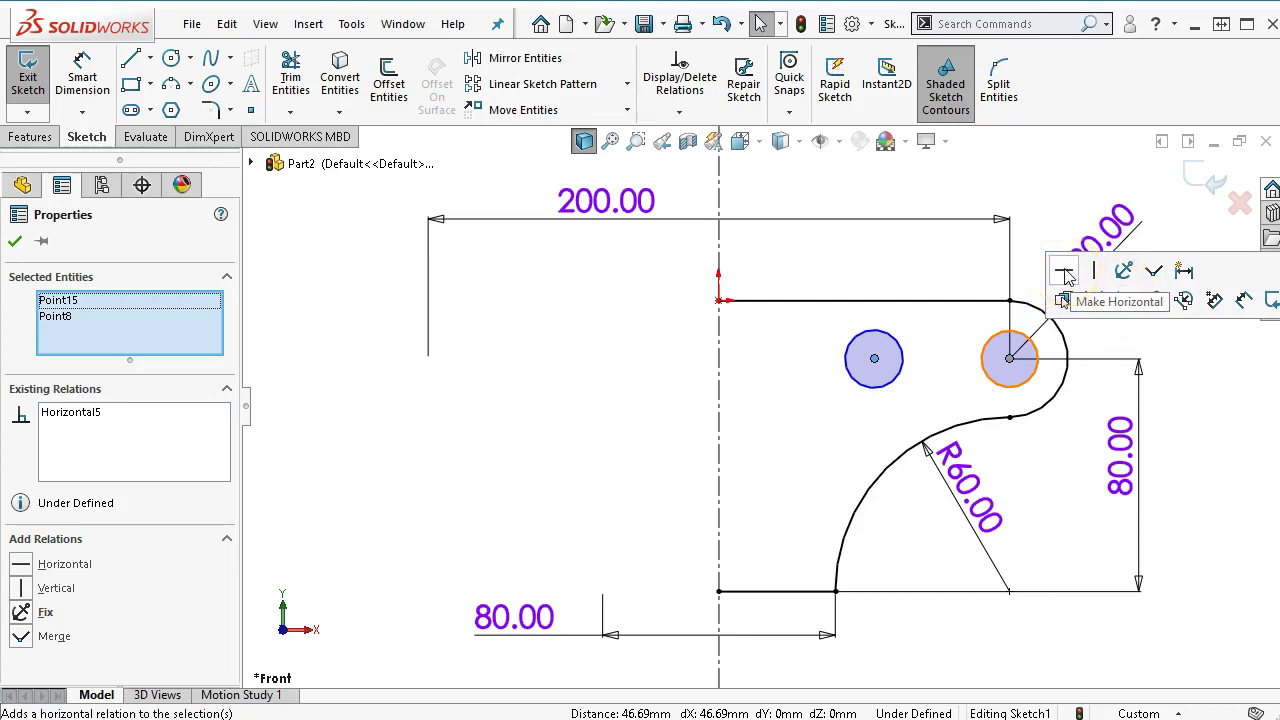
Make the two circles equal in radius
left_click(903, 358)
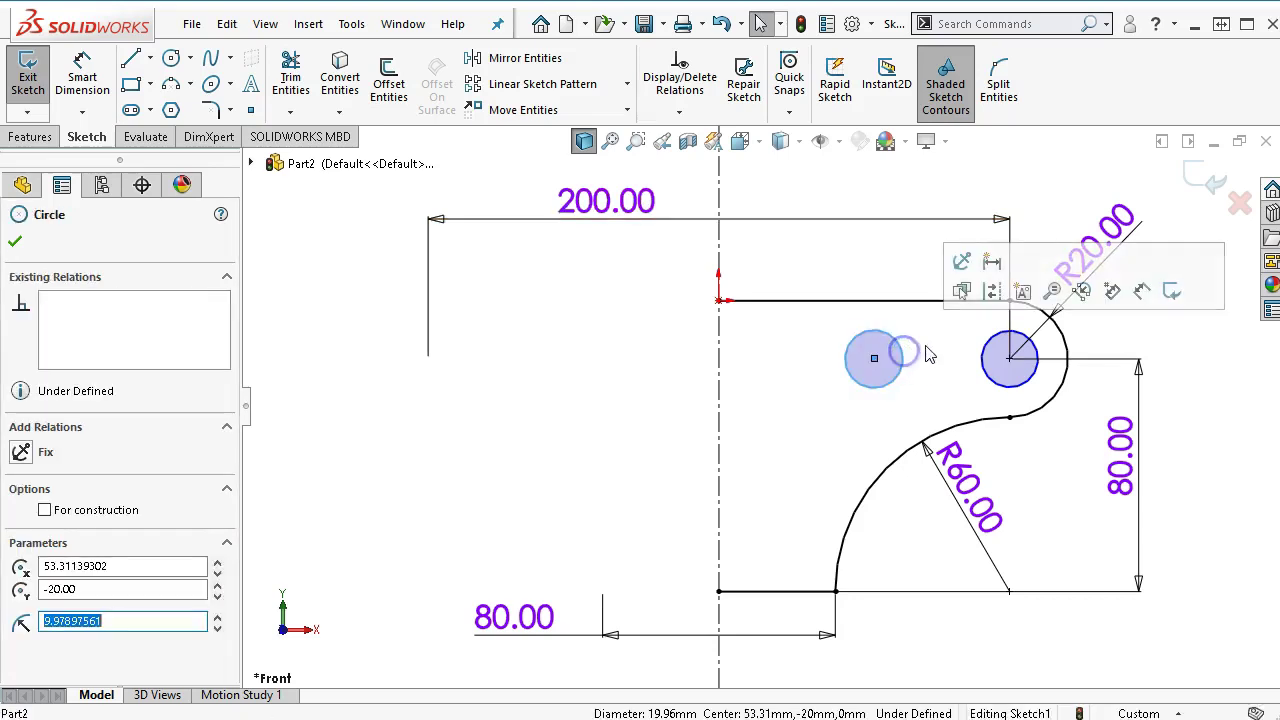
left_click(1005, 345, "ctrl")
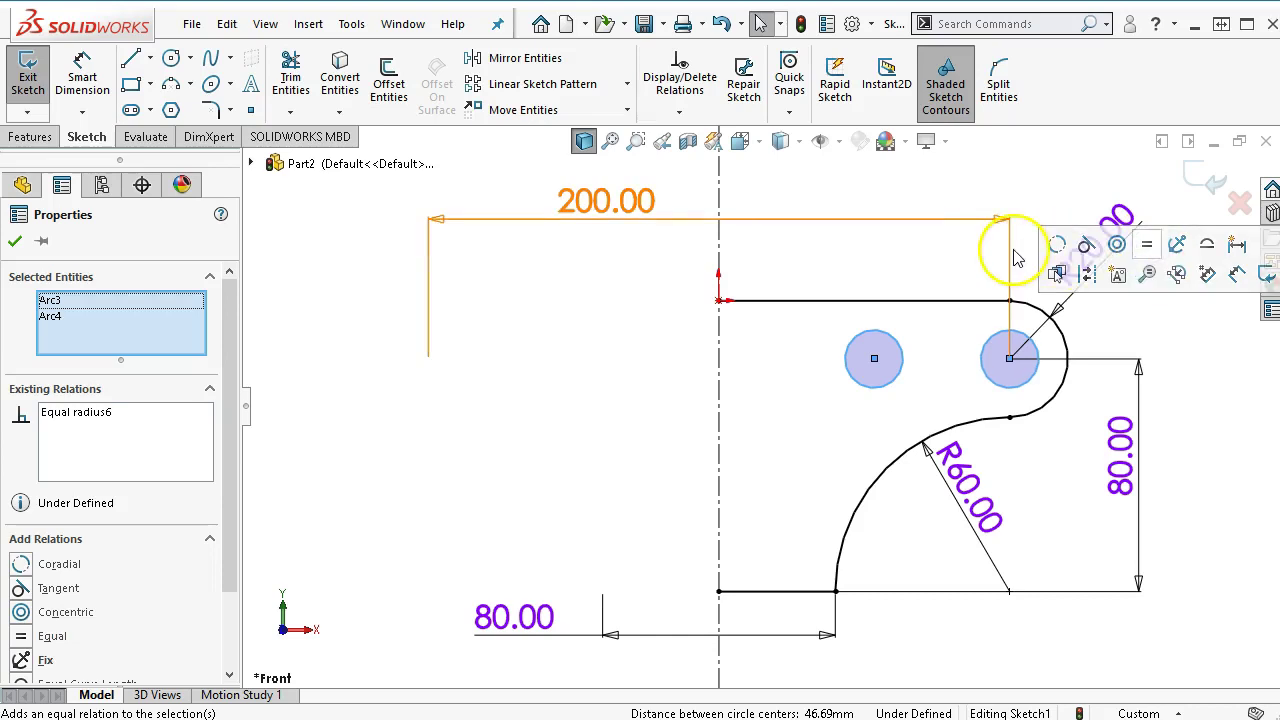
left_click(763, 126)
Dimension the diameter of the circle at the R20 arc's center as 20 mm
right_click(940, 255)
left_click(1139, 225)
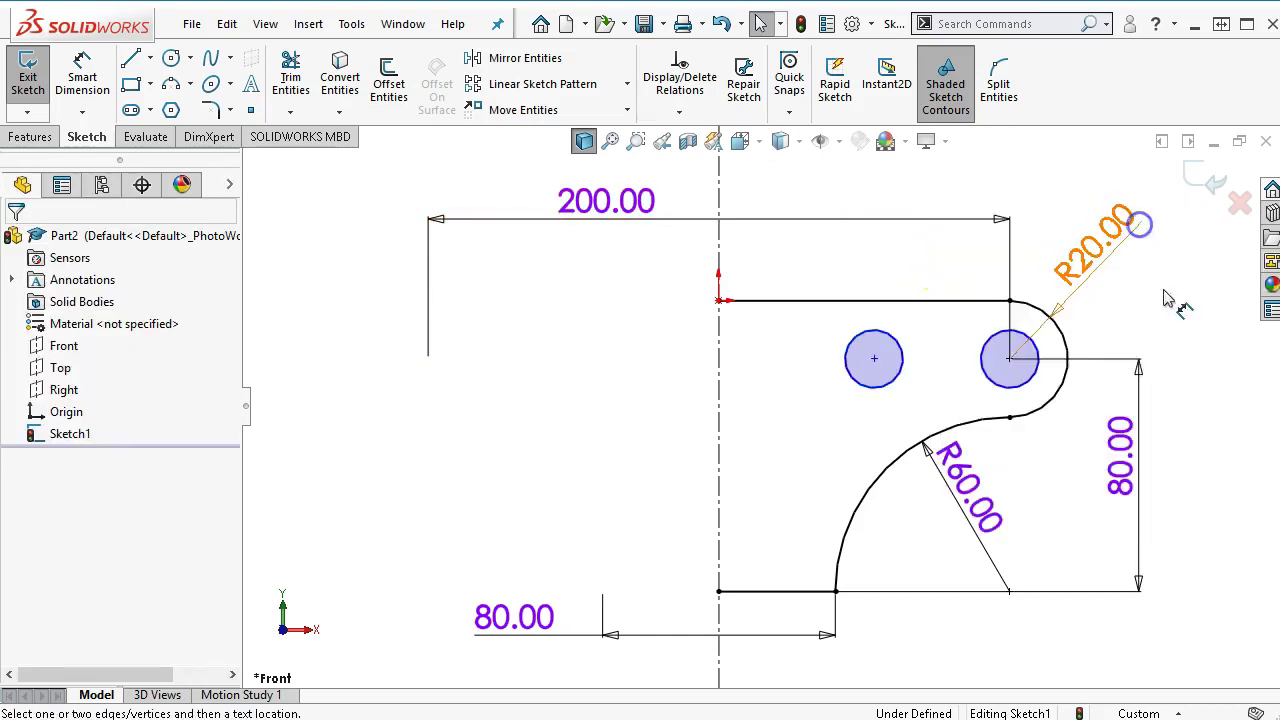
left_click(1034, 352)
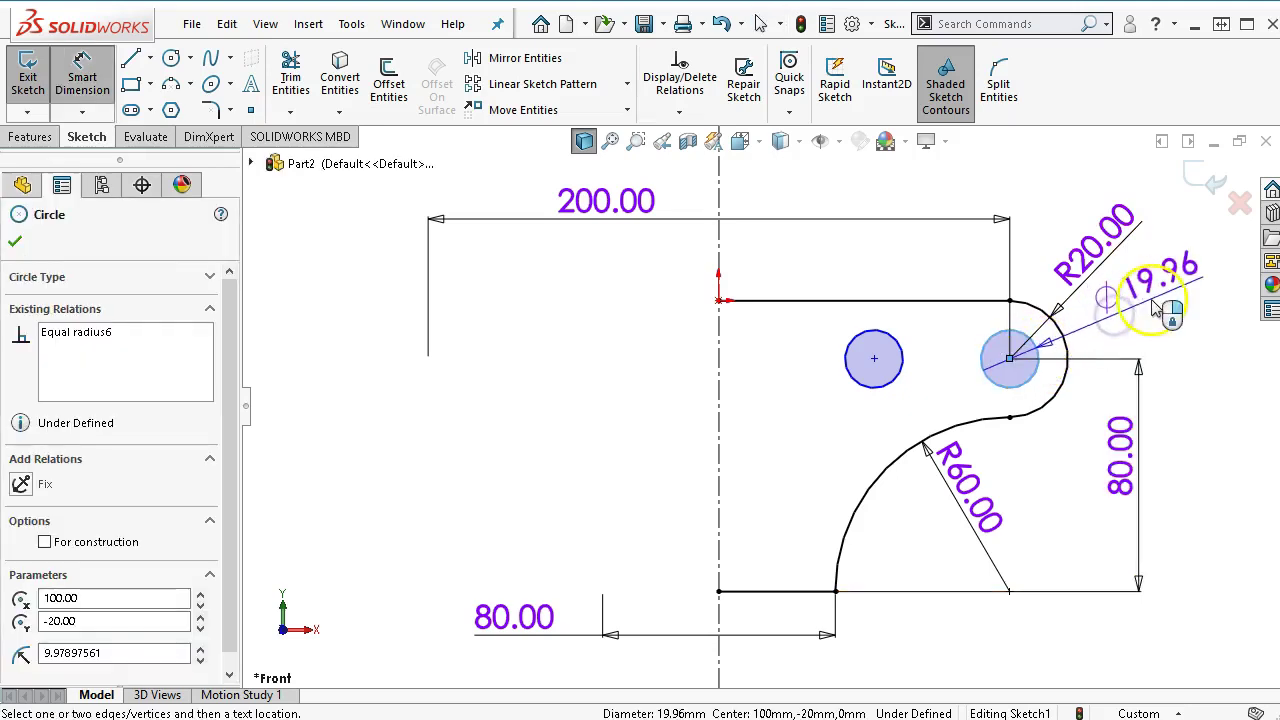
left_click(1140, 300)
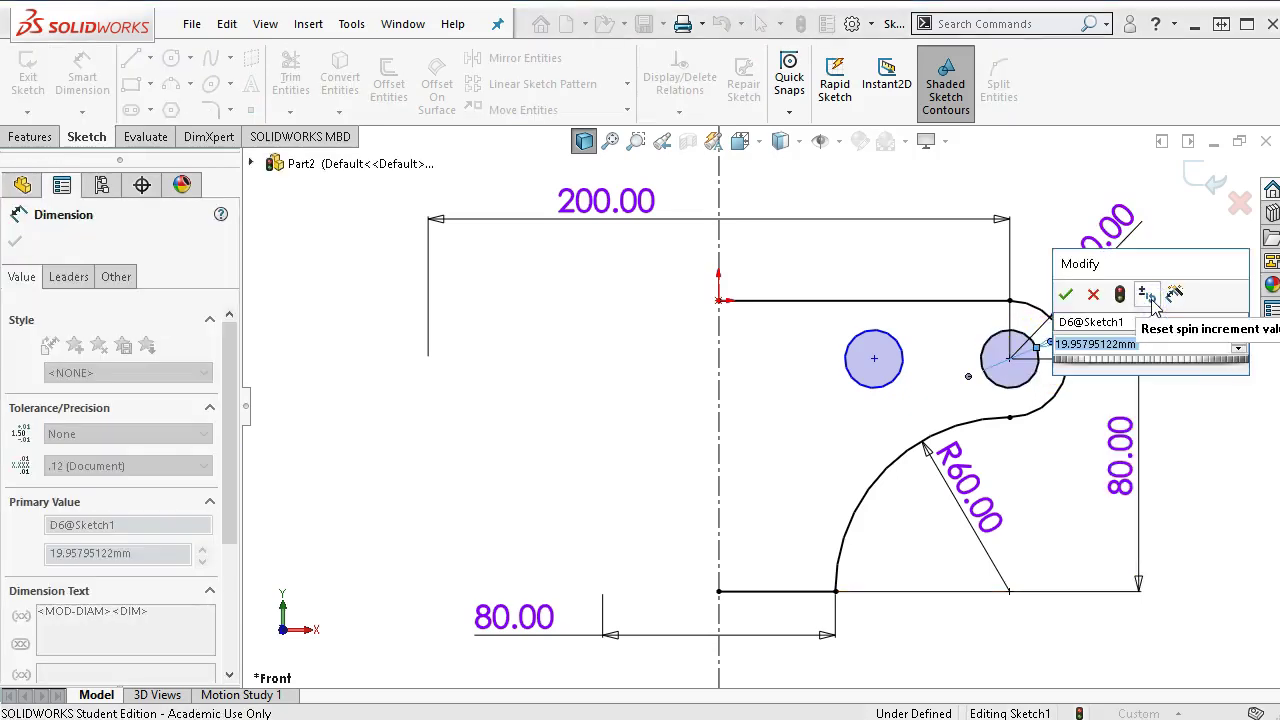
type("20")
key("Return")
Dimension the horizontal distance between the two circles' centers as 50 mm
left_click(1022, 338)
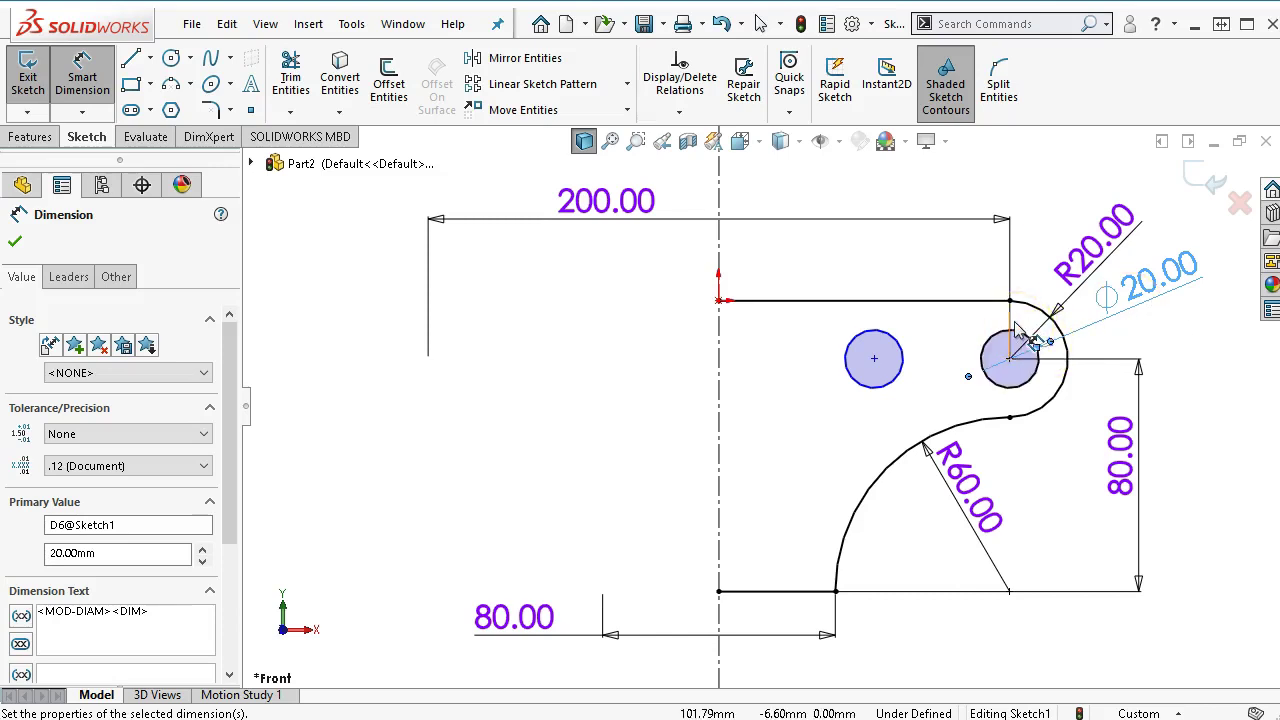
left_click(991, 360)
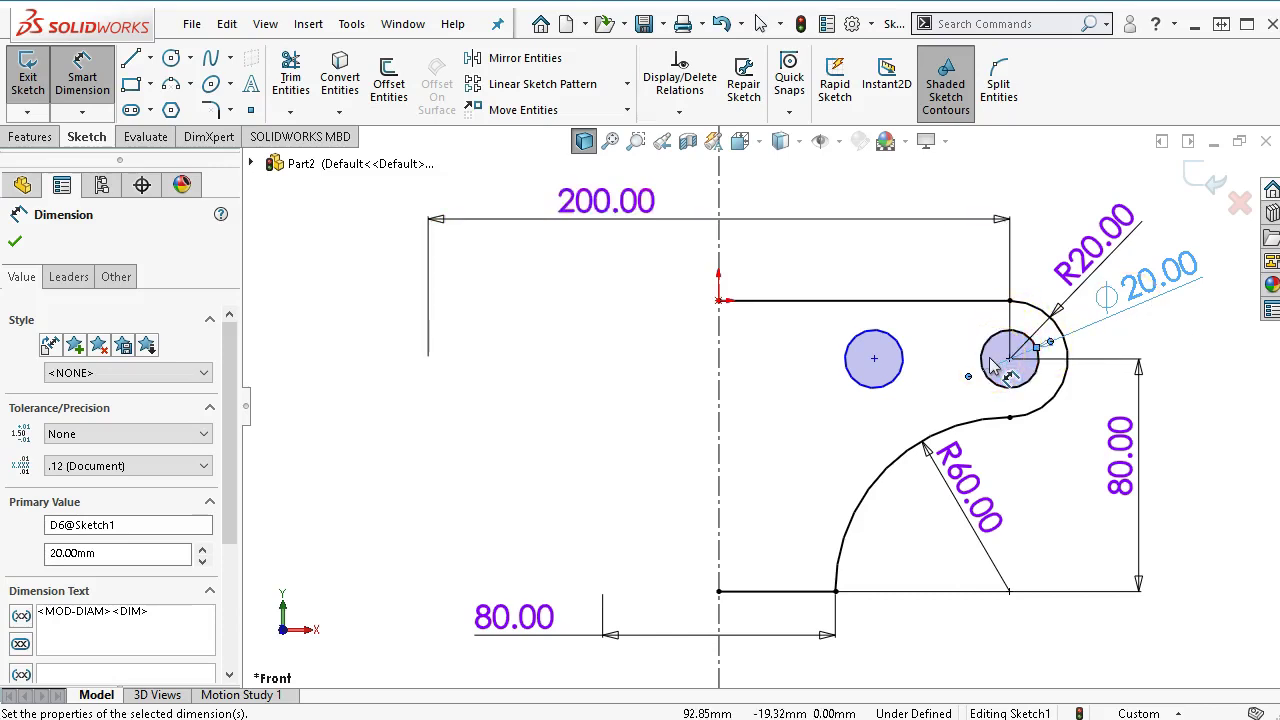
left_click(898, 372)
left_click(1012, 372)
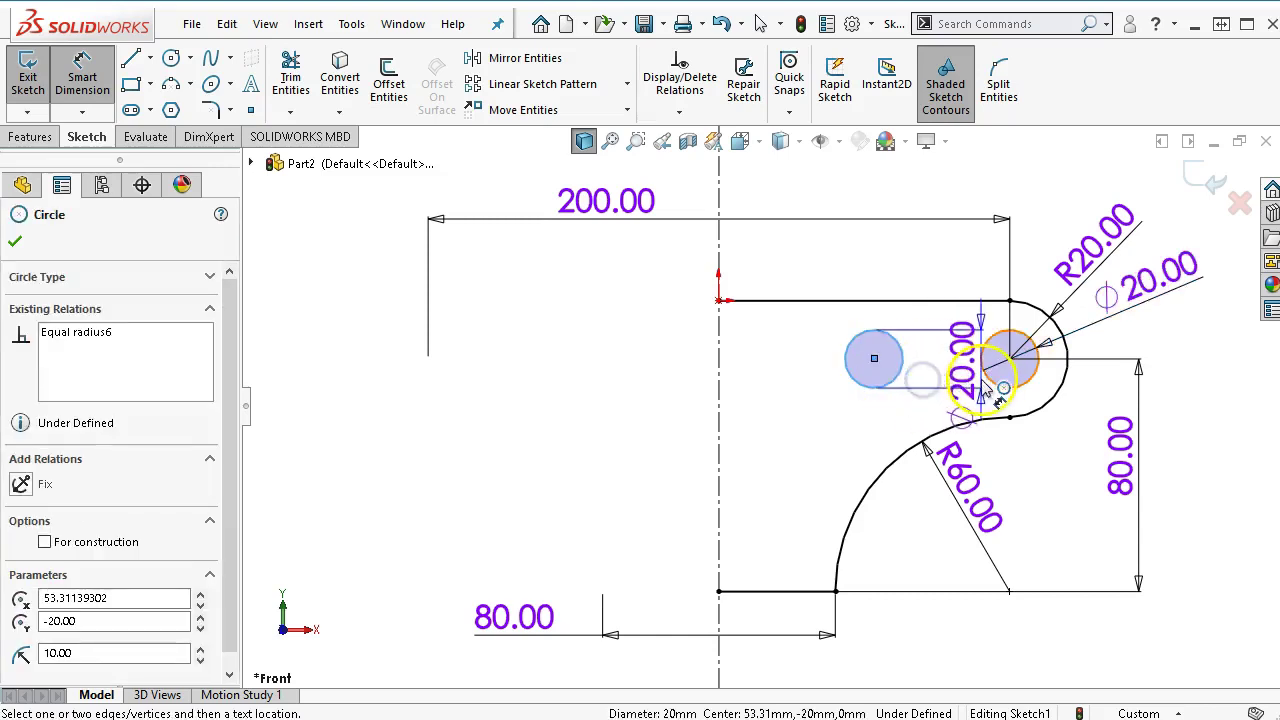
left_click(945, 245)
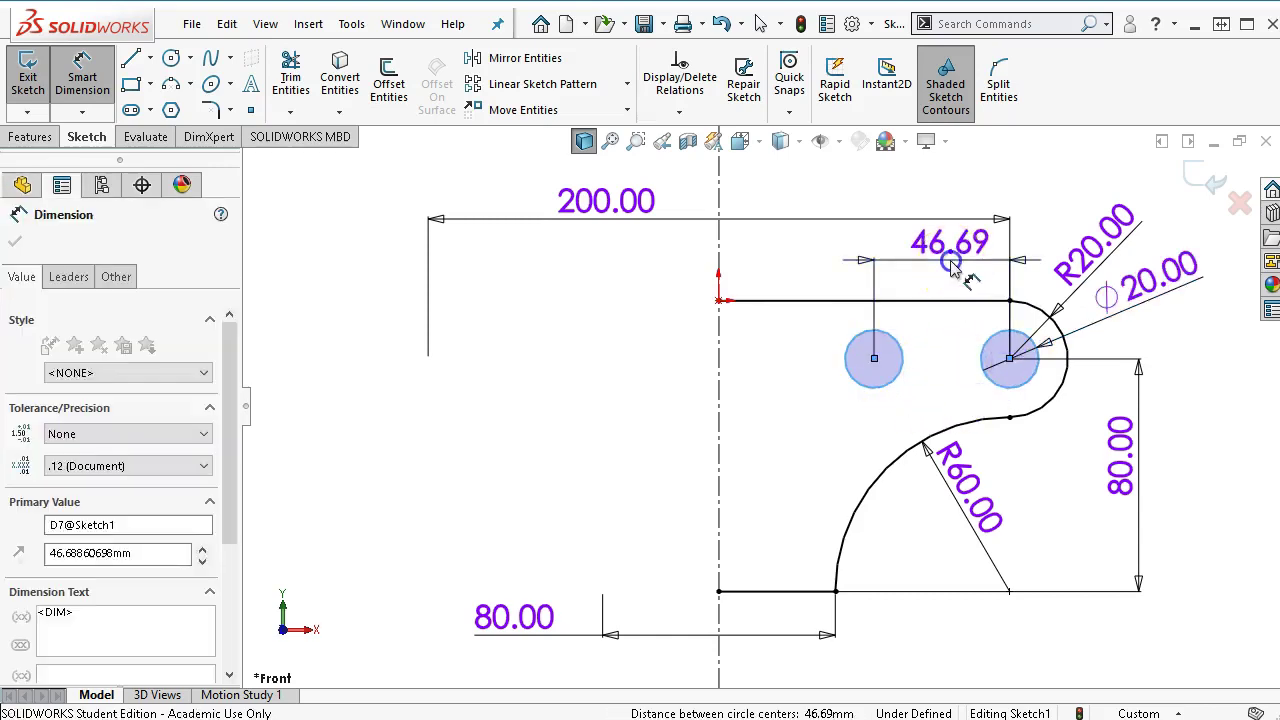
type("50")
key("Return")
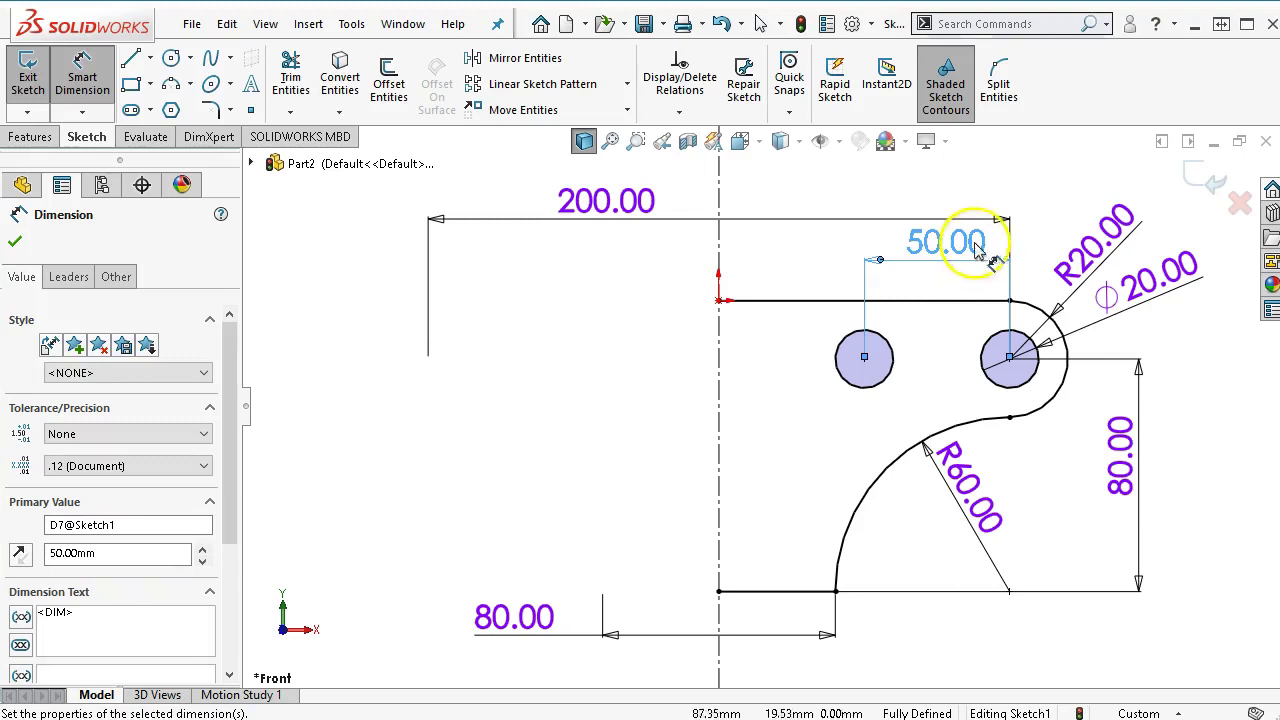
right_click(1023, 194)
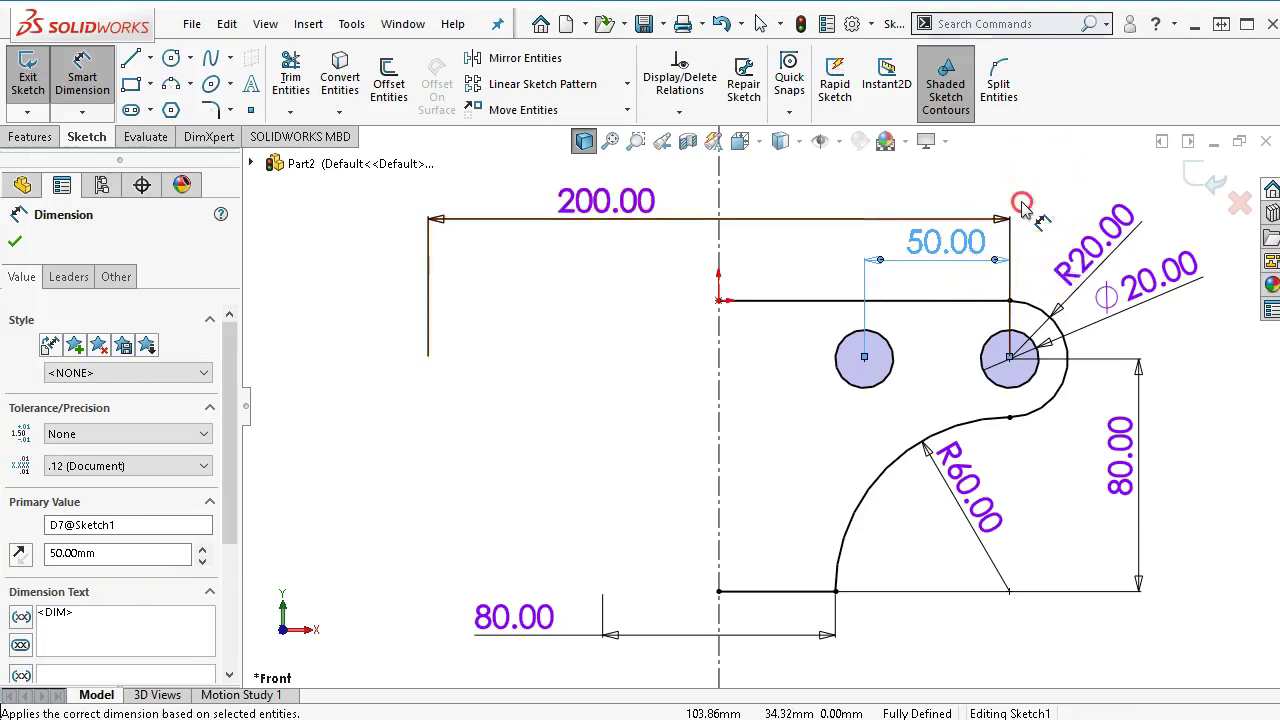
left_click(1045, 263)
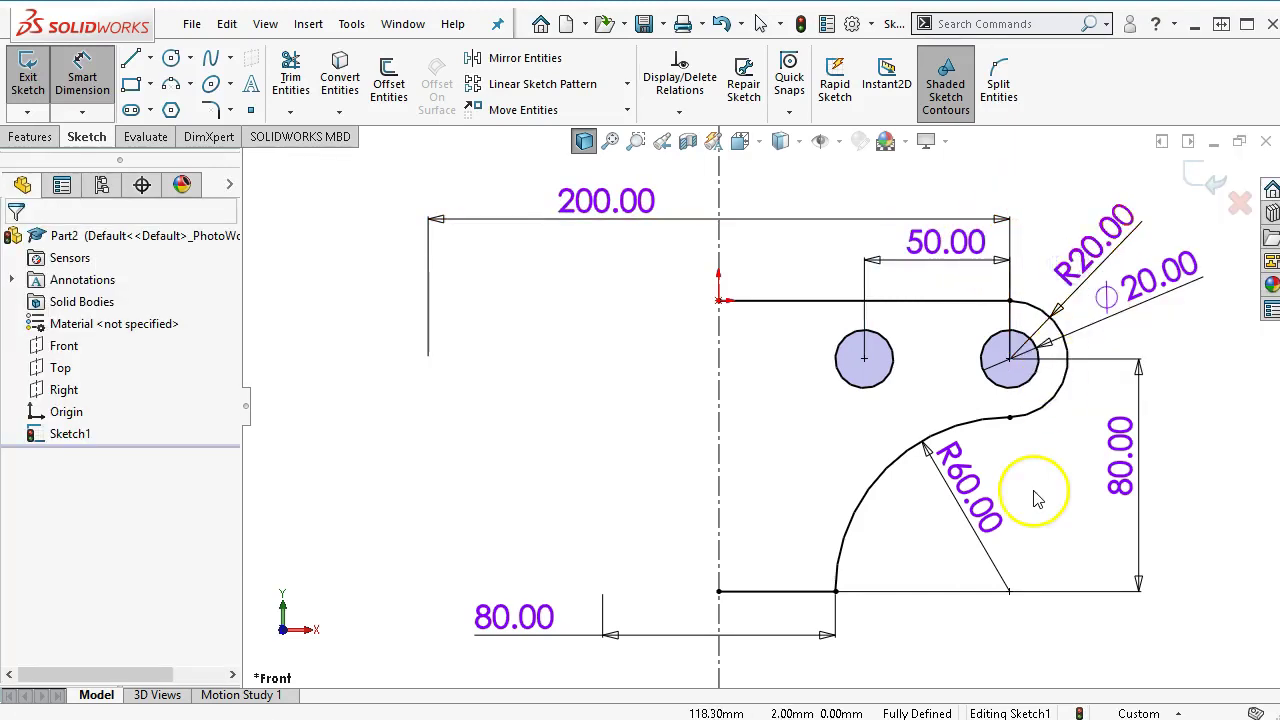
Mirror the half profile and both circles about the vertical centerline
scroll(1035, 491, "up", 2)
mouse_move(1110, 221)
left_mouse_down()
mouse_move(560, 506)
mouse_move(480, 620)
mouse_move(465, 621)
left_mouse_up()
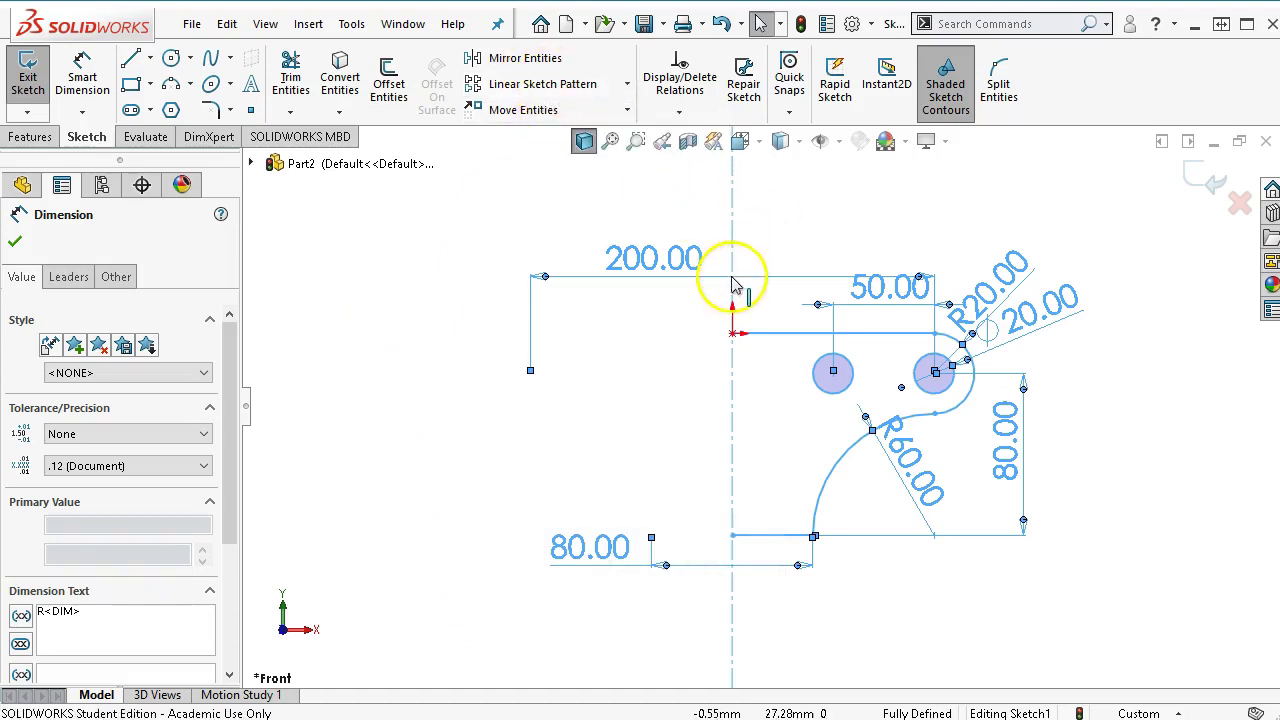
left_click(545, 62)
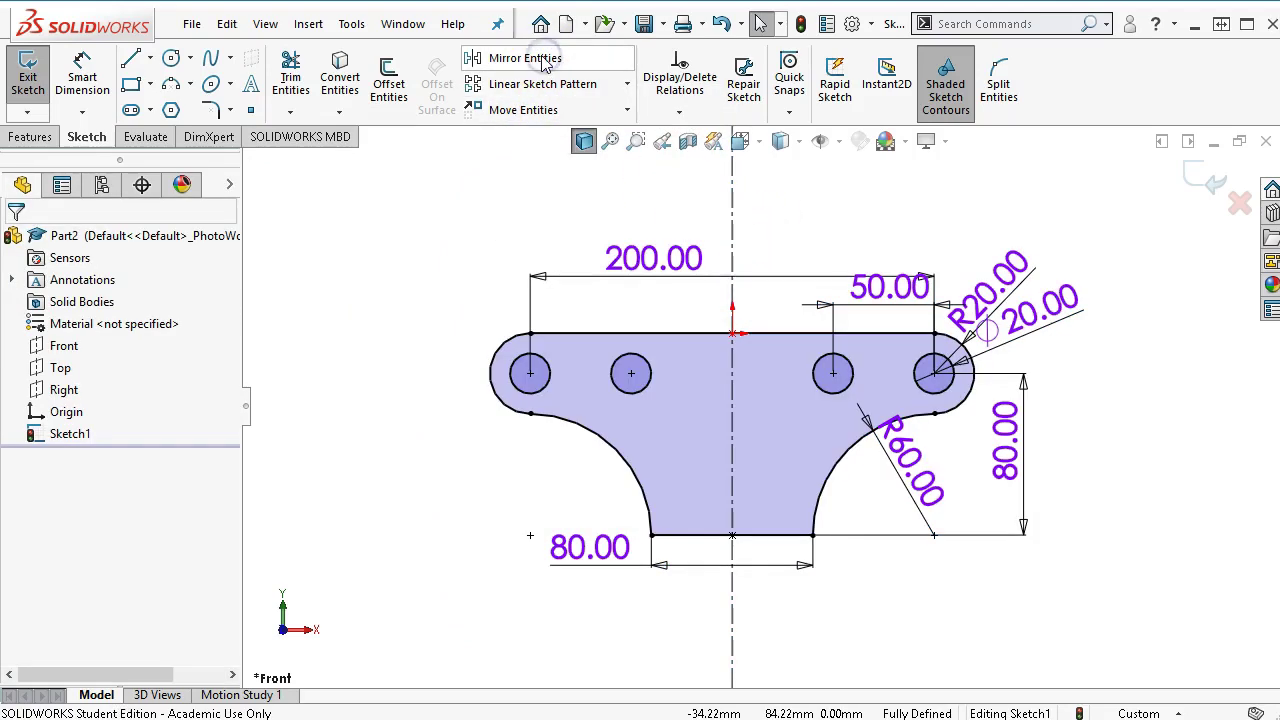
Sketch a small circle on the centerline level with the holes and a larger one below it, centered about 33 mm above the bottom line
left_click(167, 62)
left_click(733, 378)
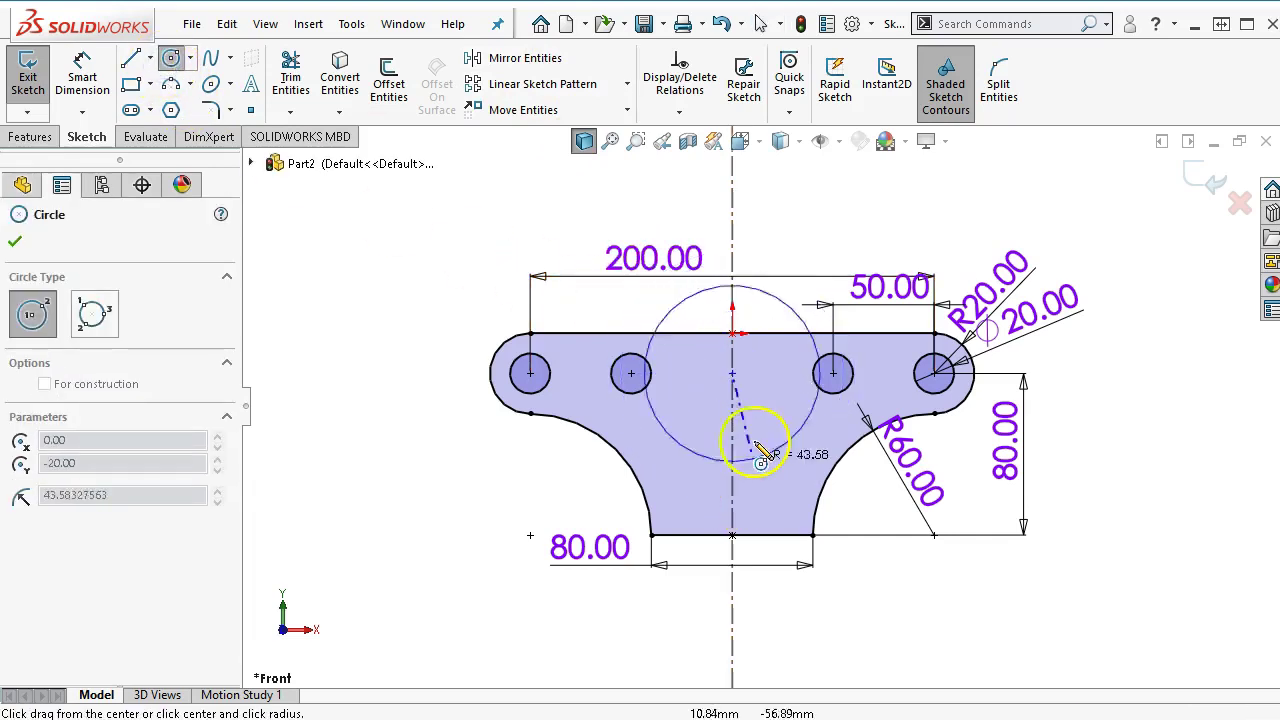
left_click(745, 393)
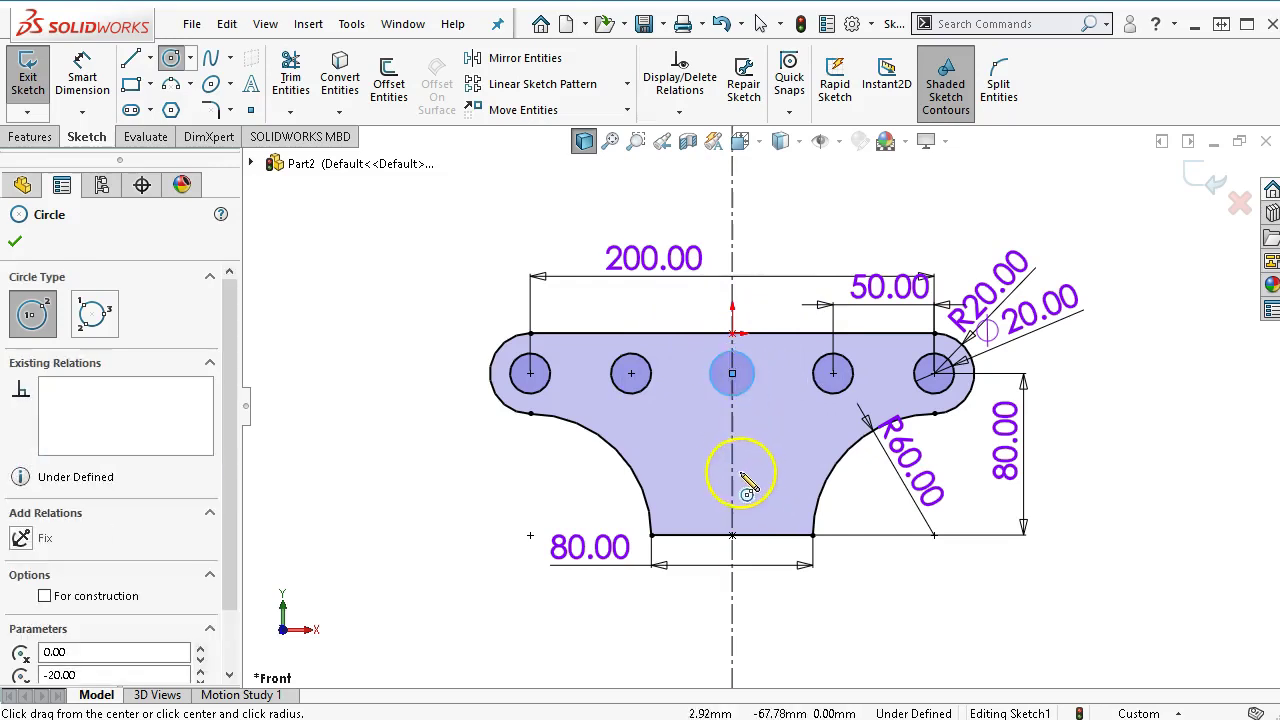
left_click(733, 467)
left_click(757, 514)
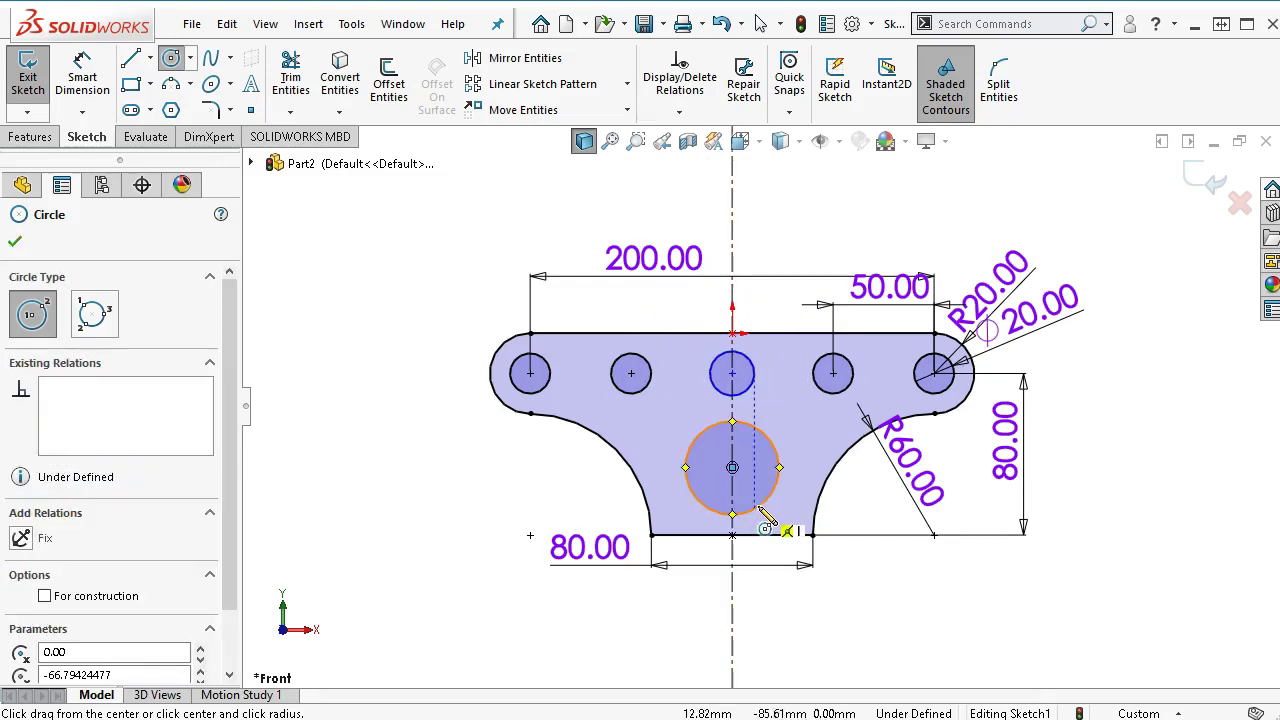
right_click(765, 515)
left_click(808, 520)
Add a horizontal relation between the small middle circle's center and the rightmost hole's center
scroll(748, 390, "down", 2)
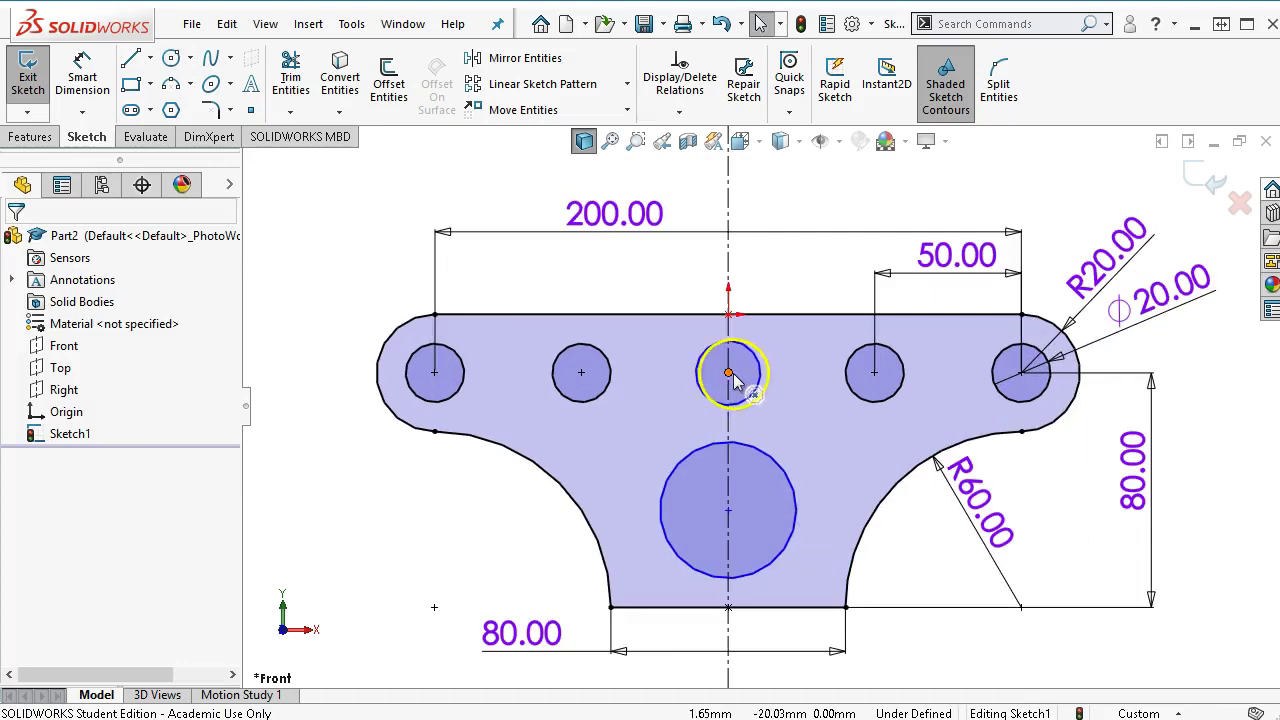
left_click(730, 375)
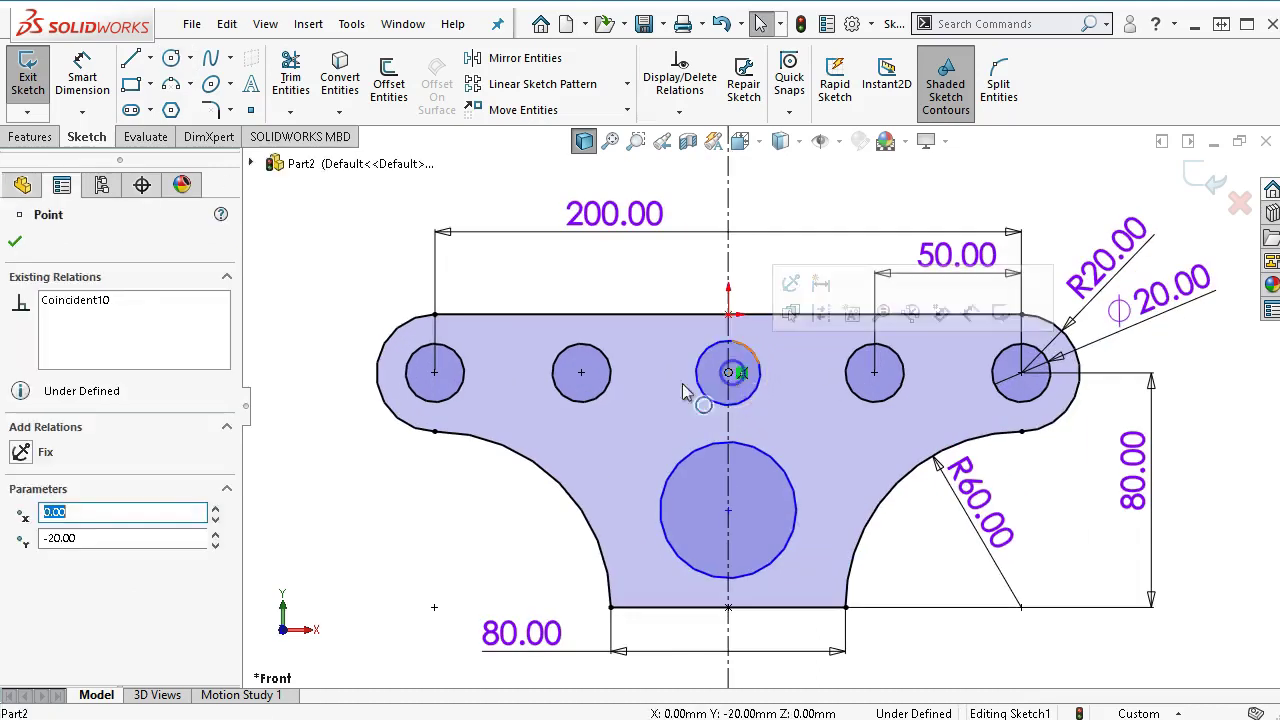
left_click(1021, 373, "ctrl")
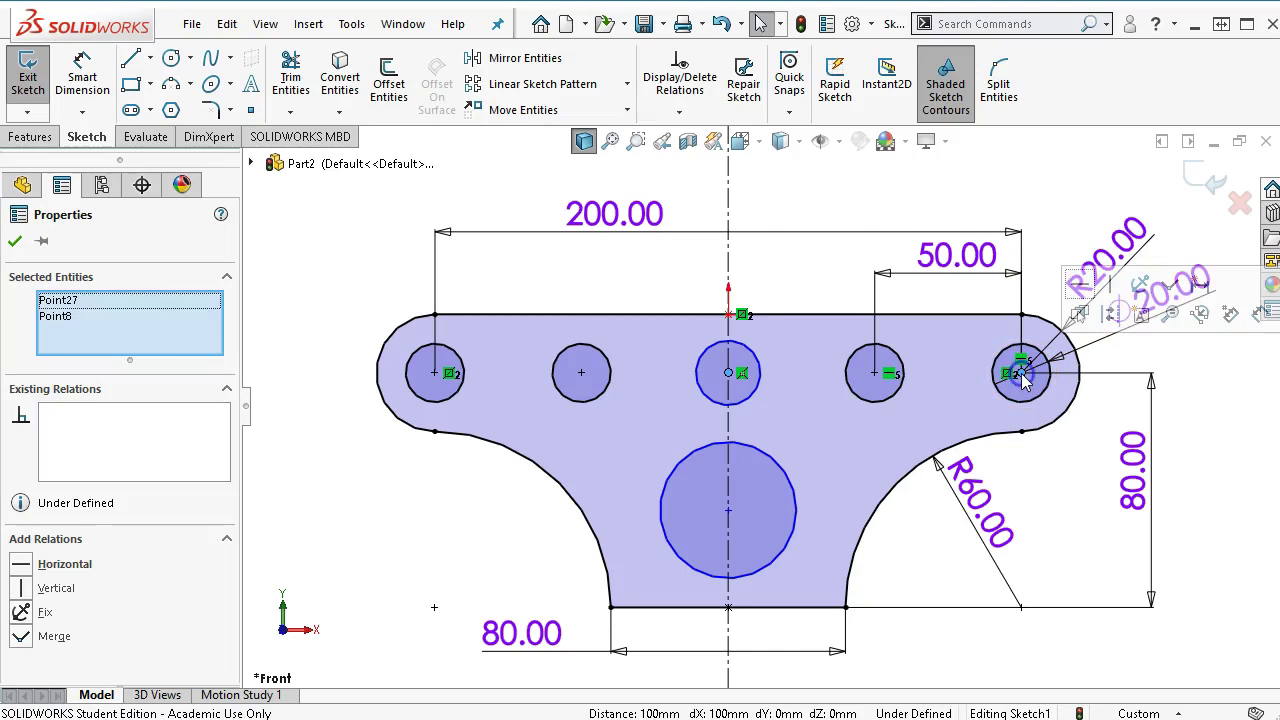
left_click(1078, 288)
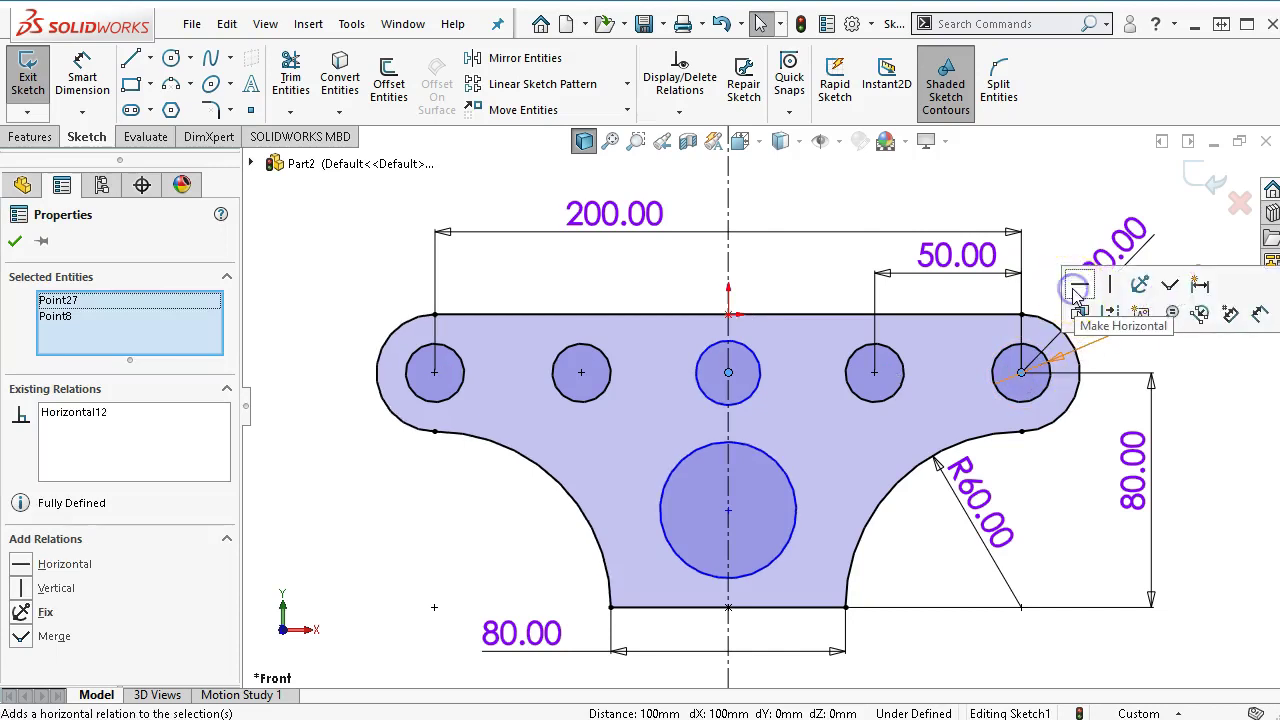
Make the small middle circle equal in radius to the rightmost 20 mm hole
left_click(1012, 345)
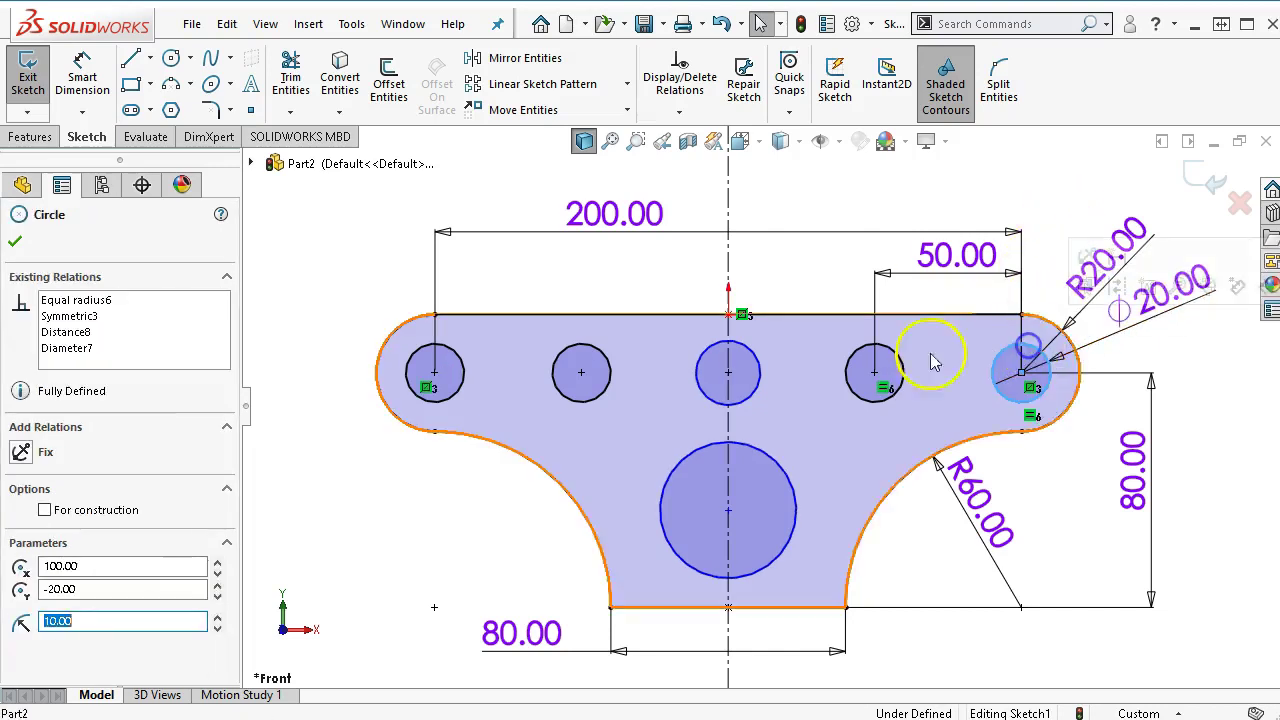
left_click(760, 360, "ctrl")
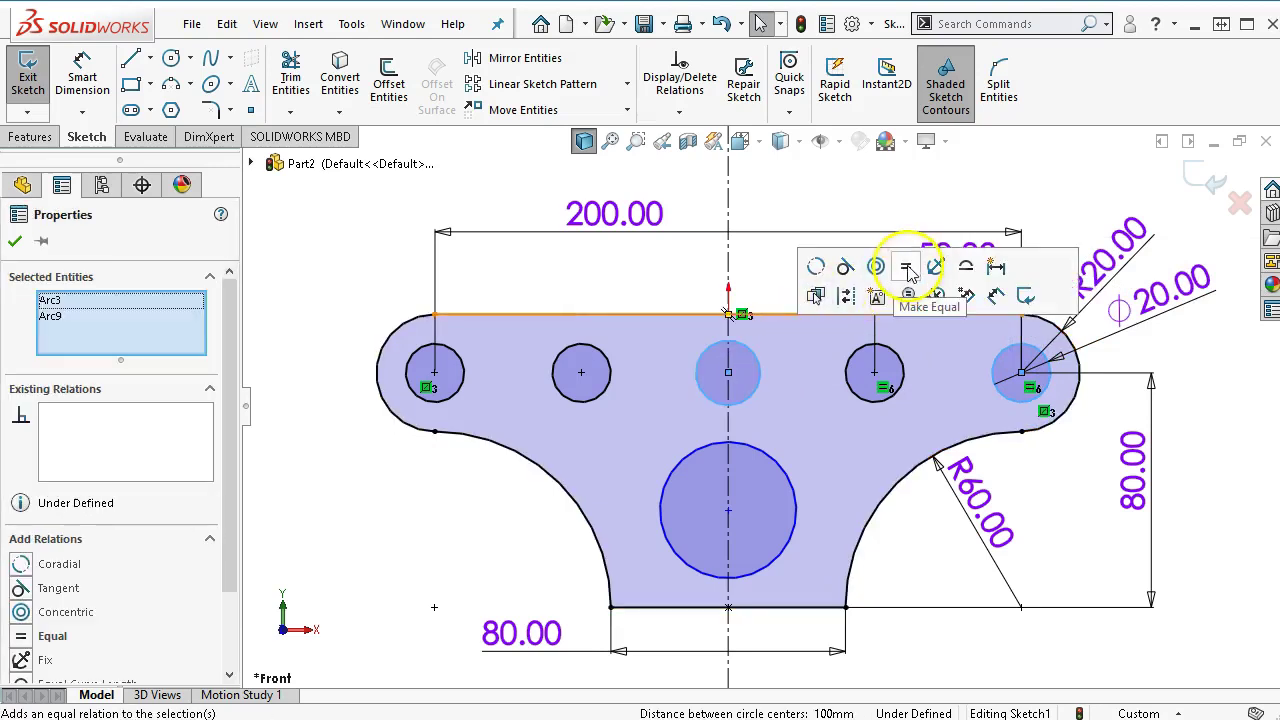
left_click(906, 268)
left_click(1002, 188)
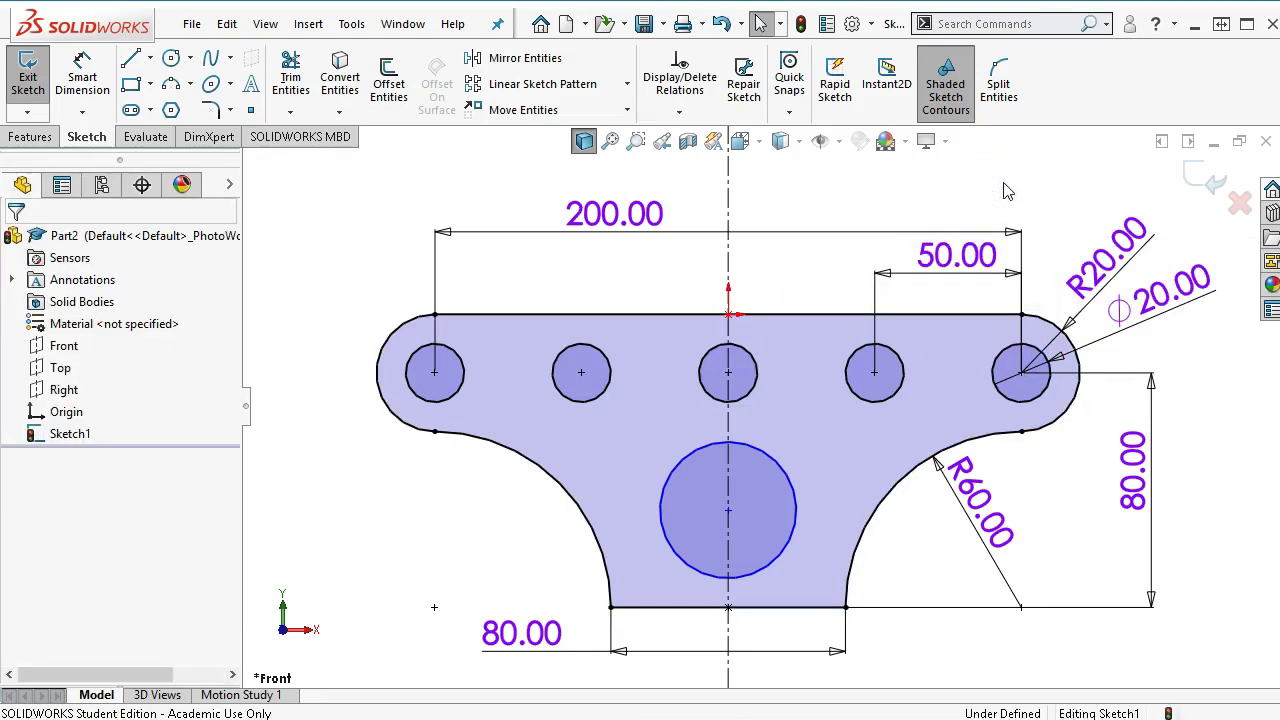
Dimension the large lower circle's center 36 mm above the bottom line
right_click(1007, 190)
left_click(1195, 150)
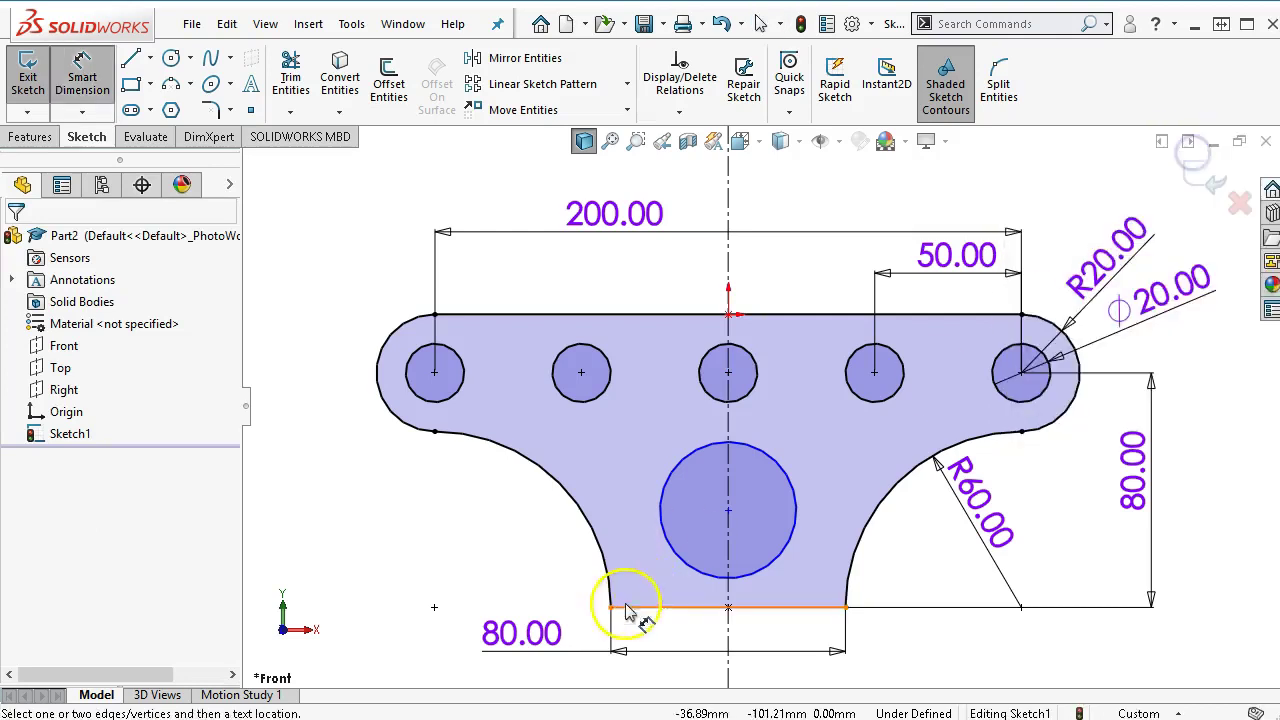
left_click(632, 607)
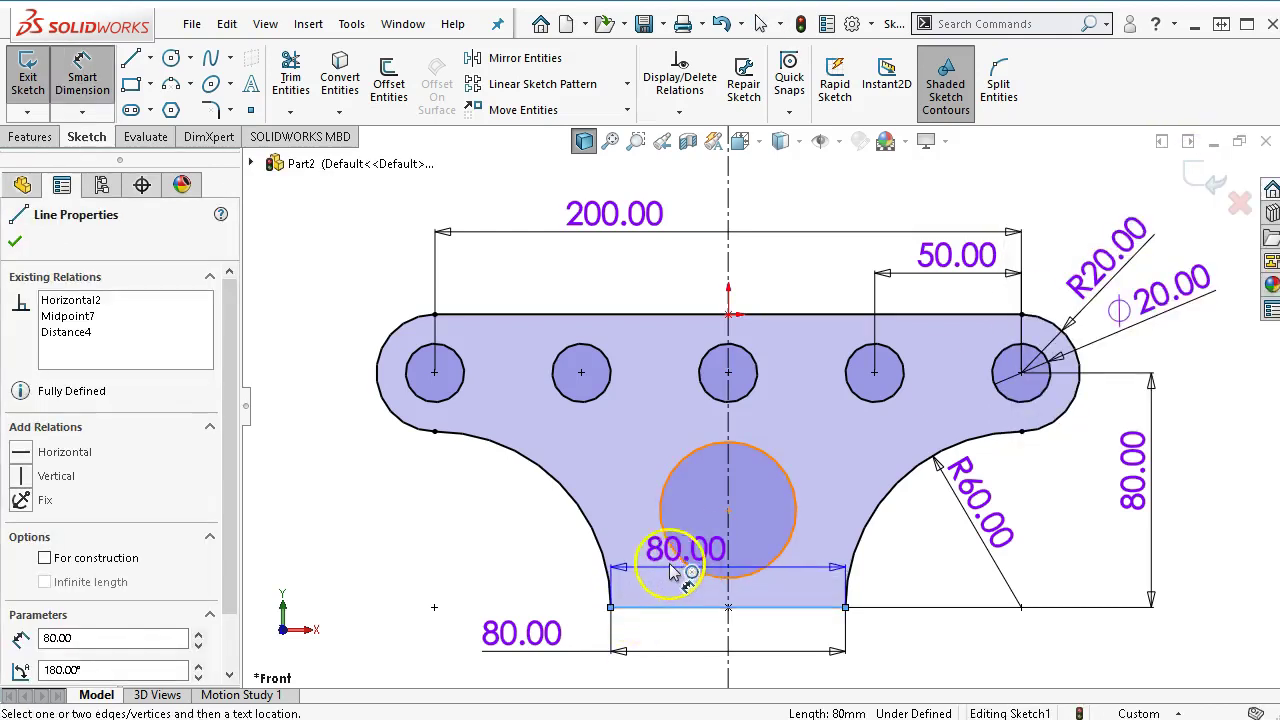
left_click(672, 568)
left_click(487, 540)
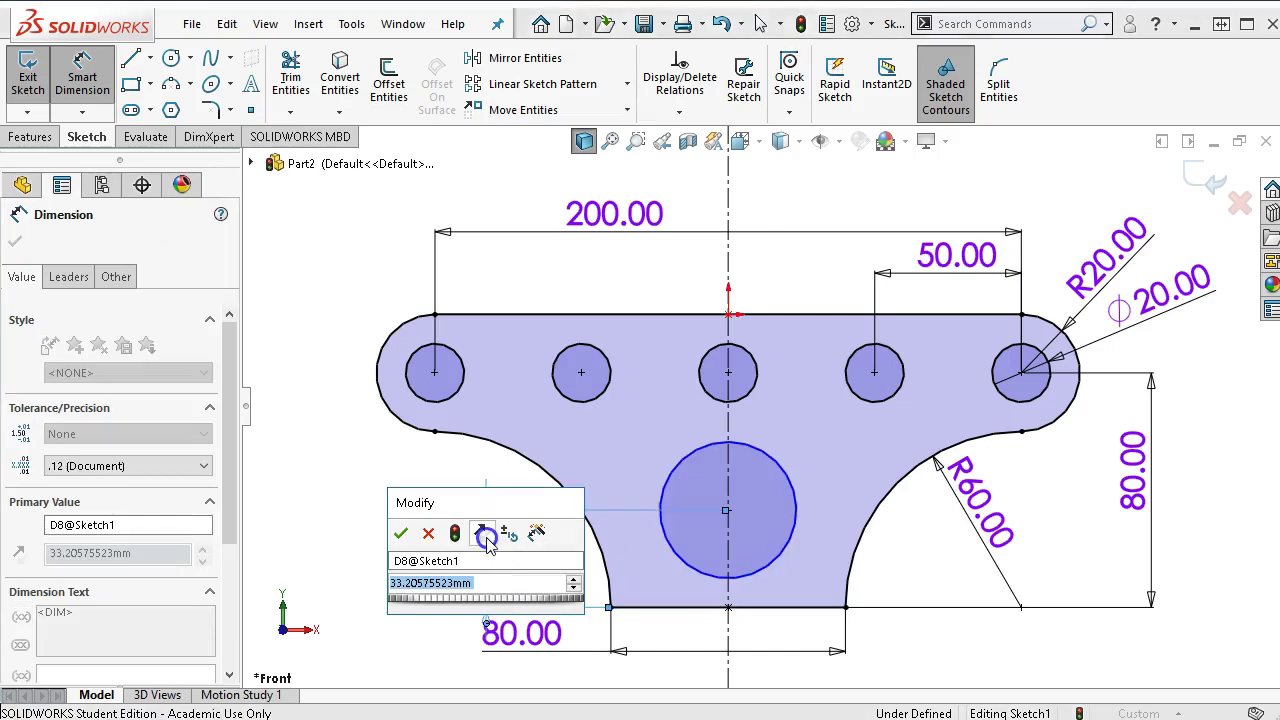
type("36")
key("Return")
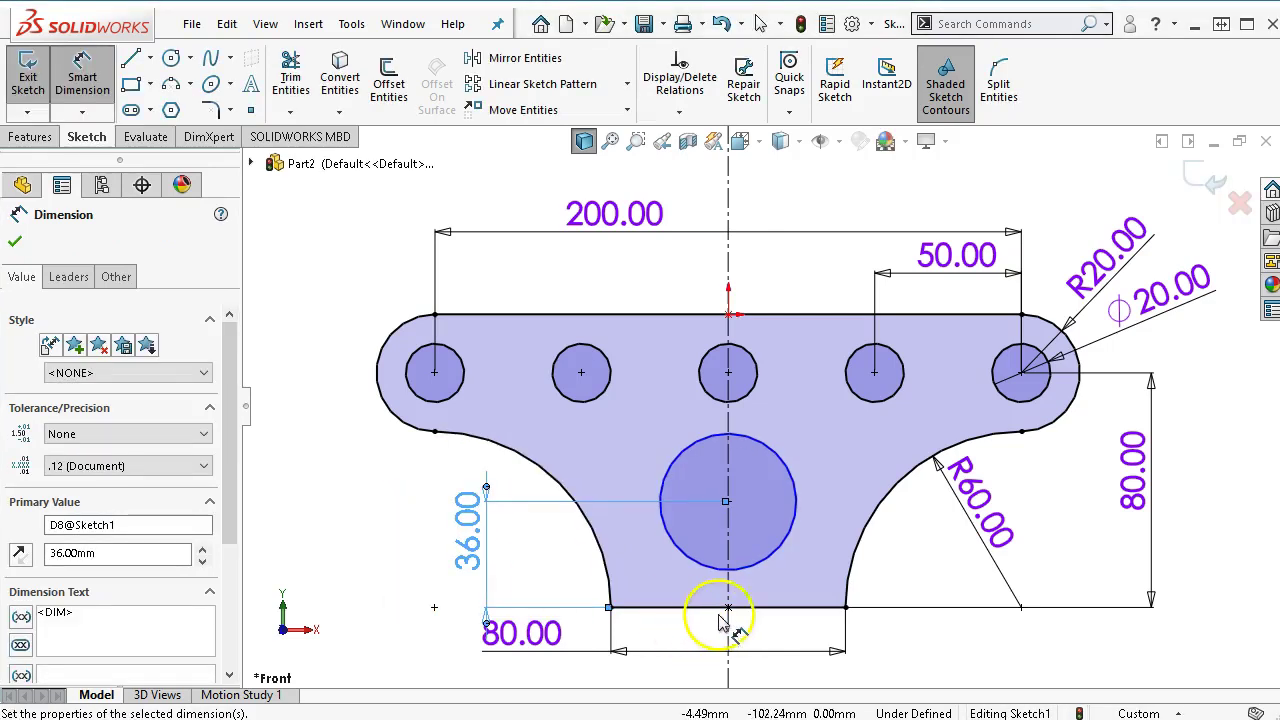
Dimension the large lower circle with a 50 mm diameter and finish dimensioning
left_click(764, 562)
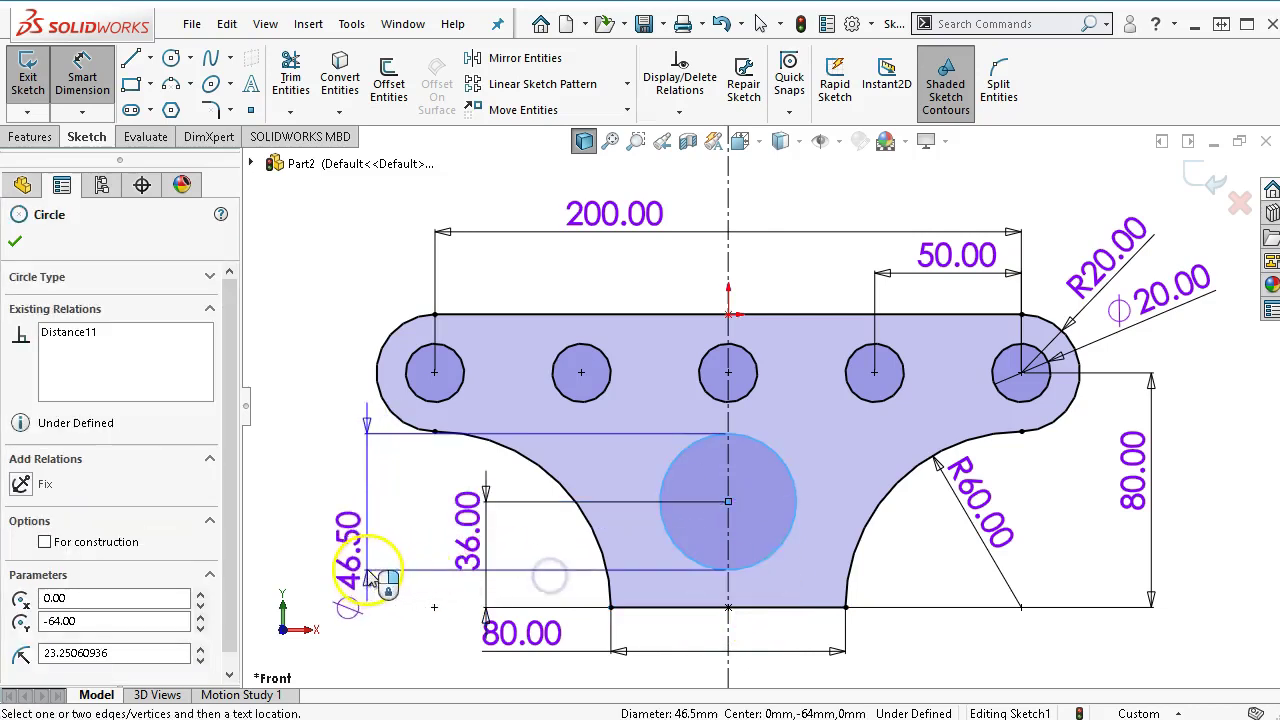
left_click(335, 600)
type("50")
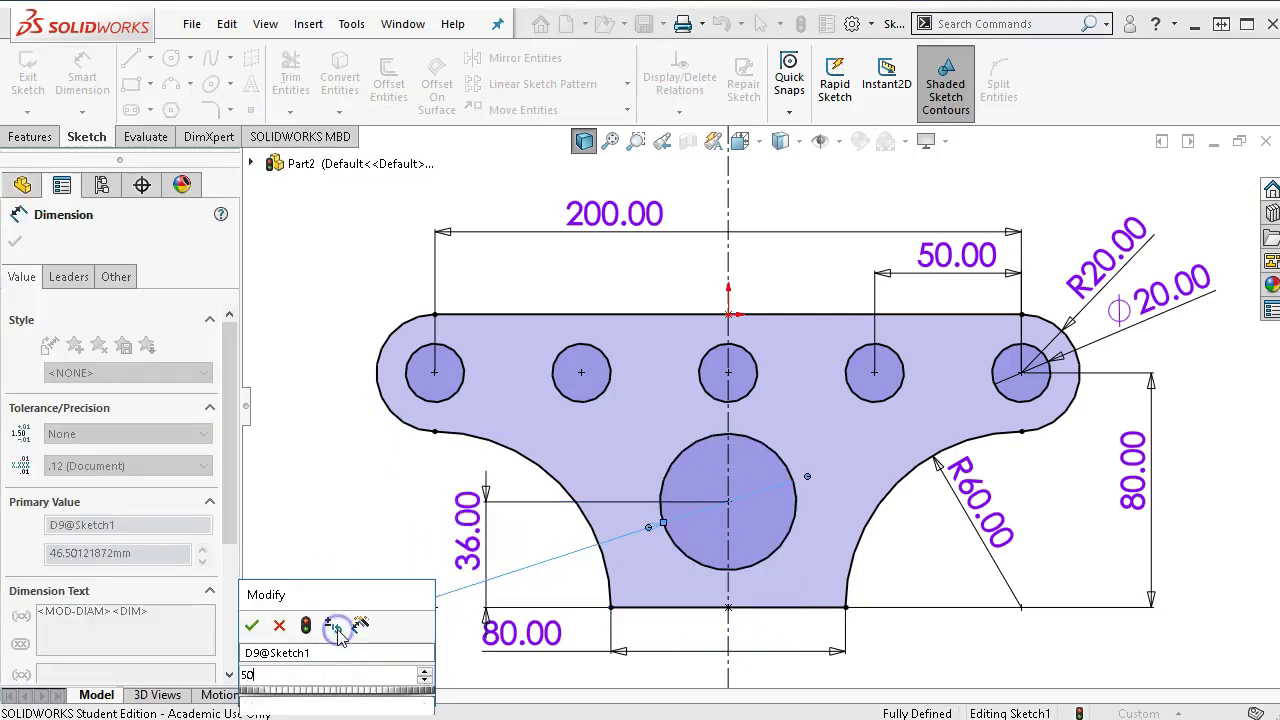
key("Return")
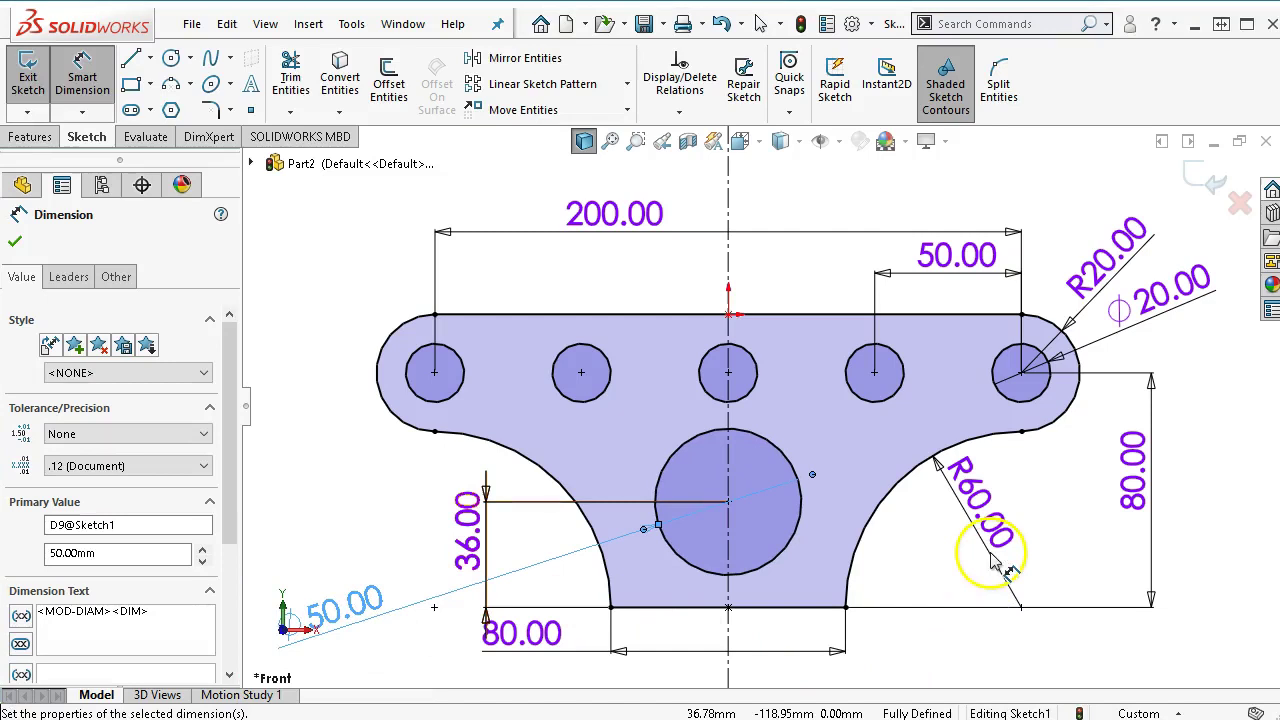
right_click(1058, 588)
left_click(1100, 626)
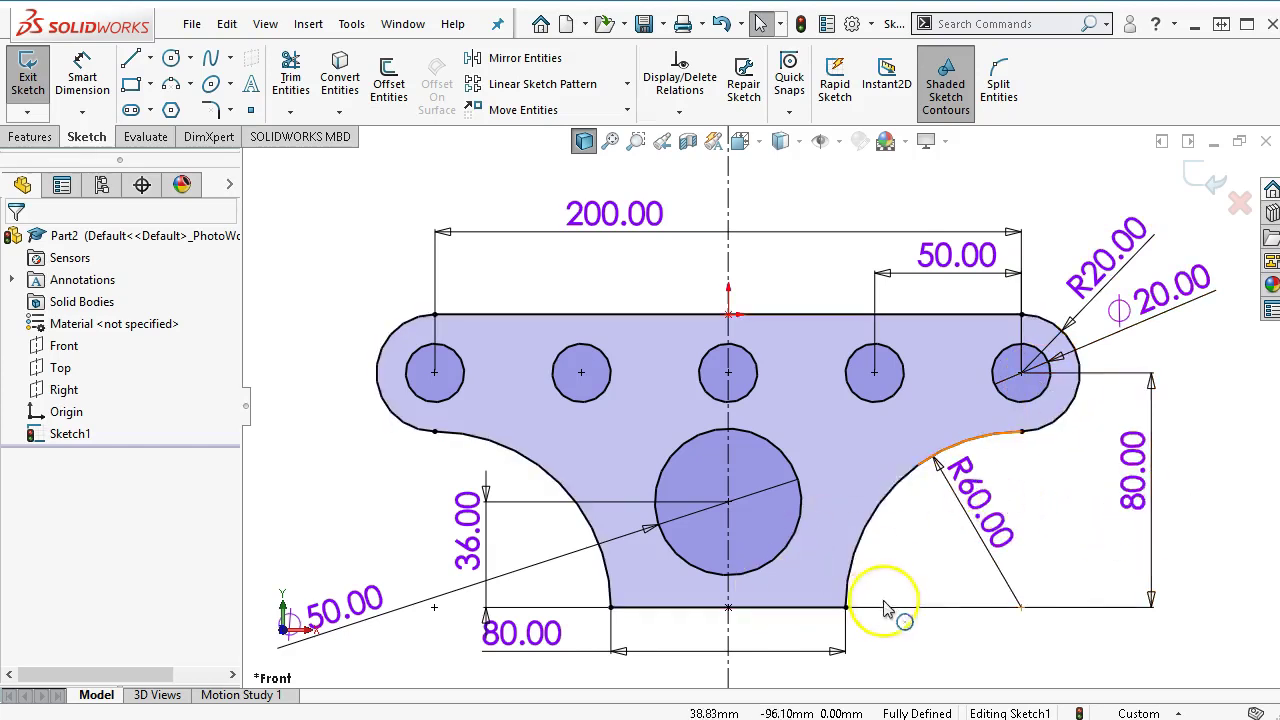
left_click(1020, 608)
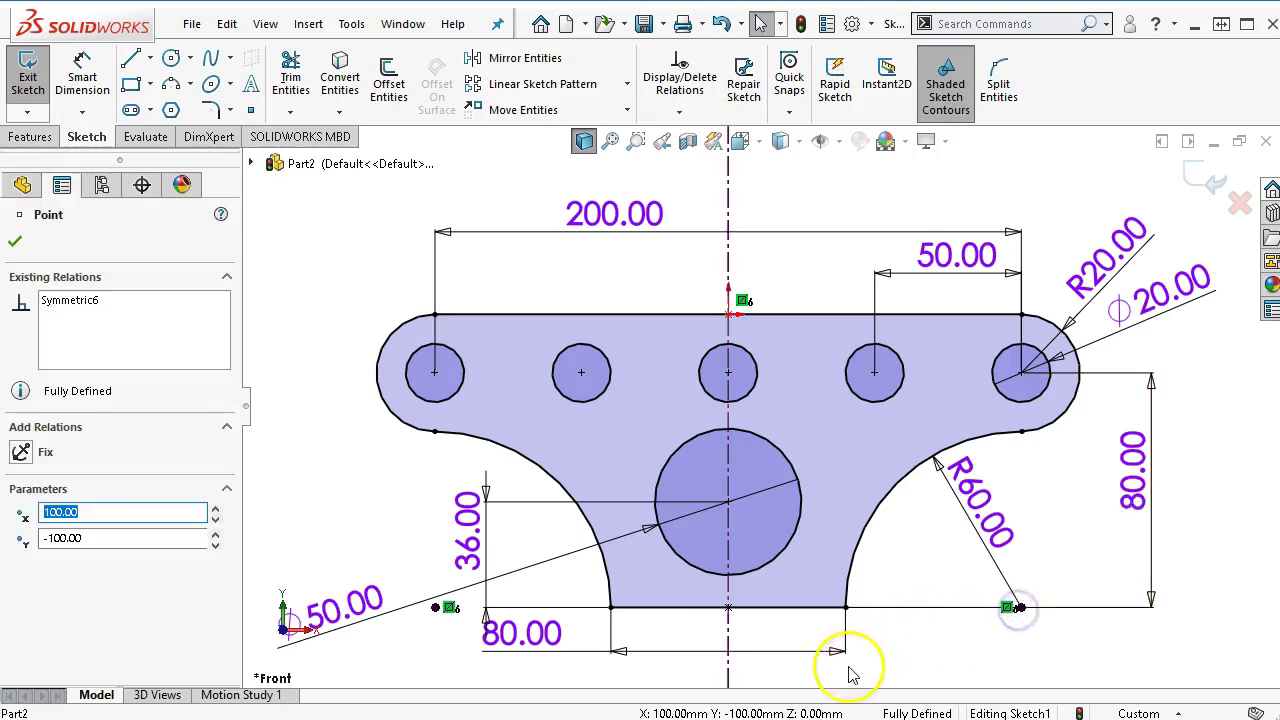
left_click(826, 612, "ctrl")
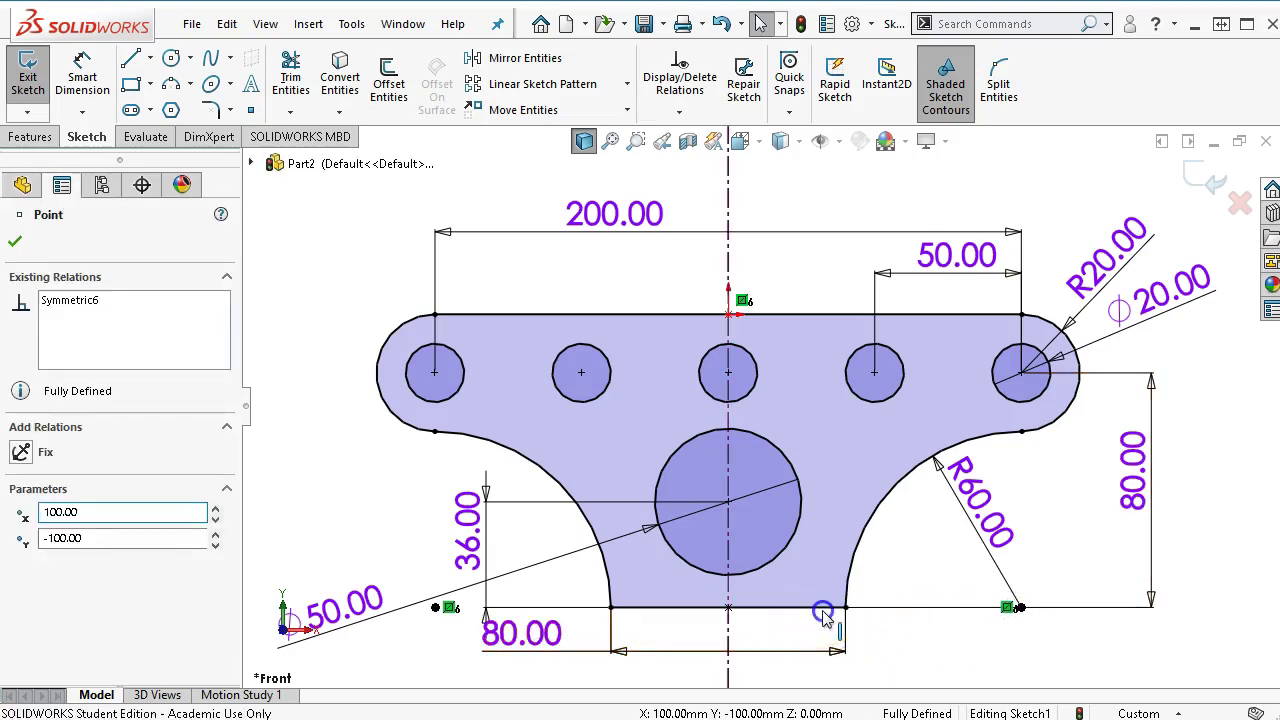
left_click(955, 631)
Extrude the plate profile as a blind boss with a depth of 12 mm
key("f")
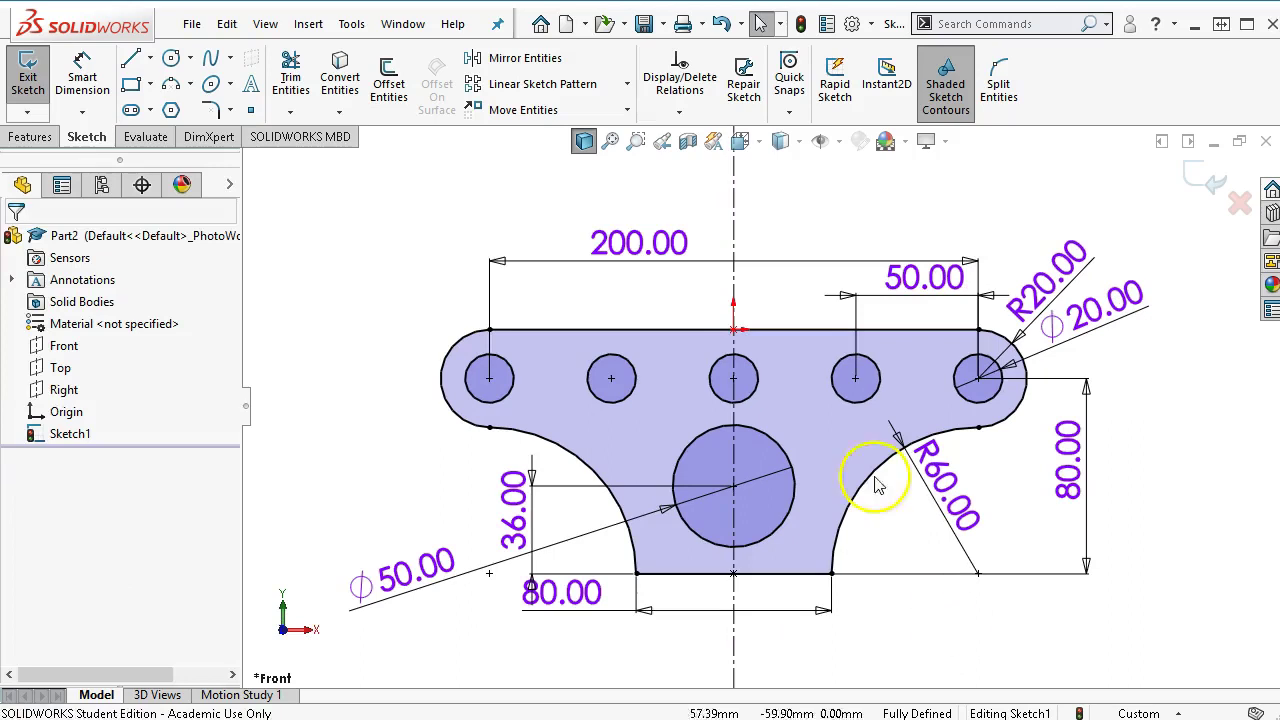
left_click(30, 137)
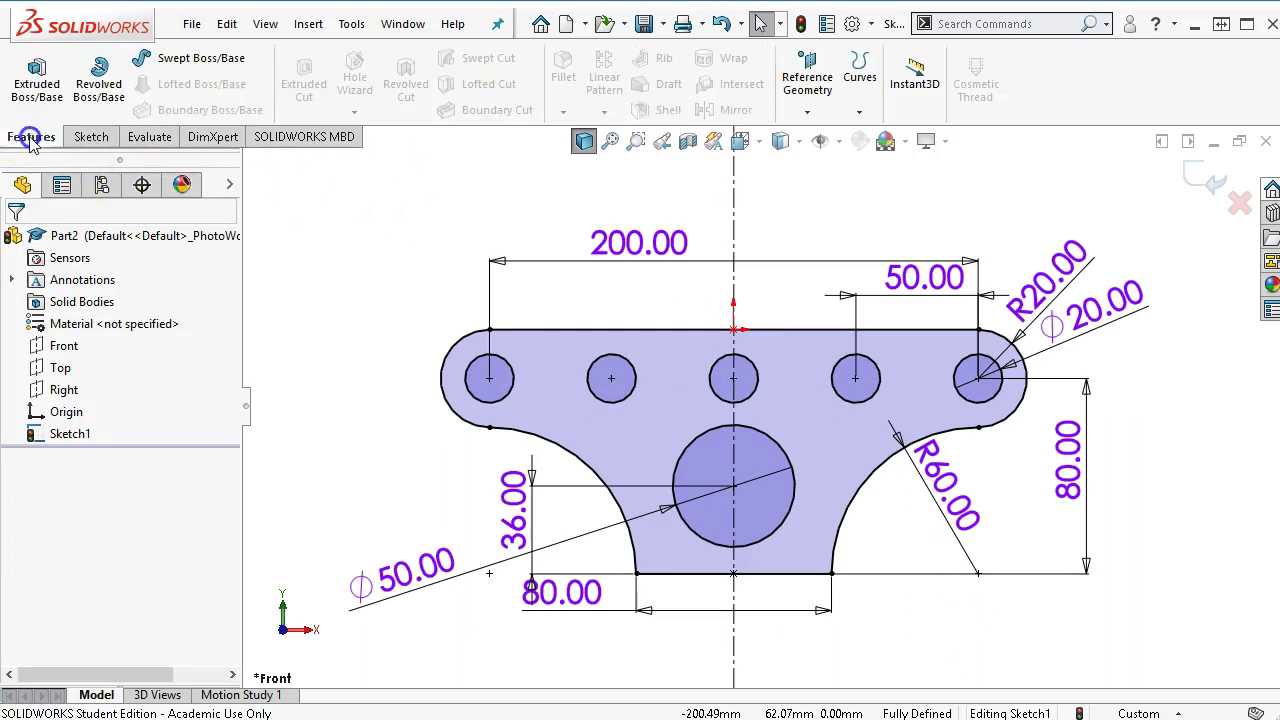
left_click(37, 89)
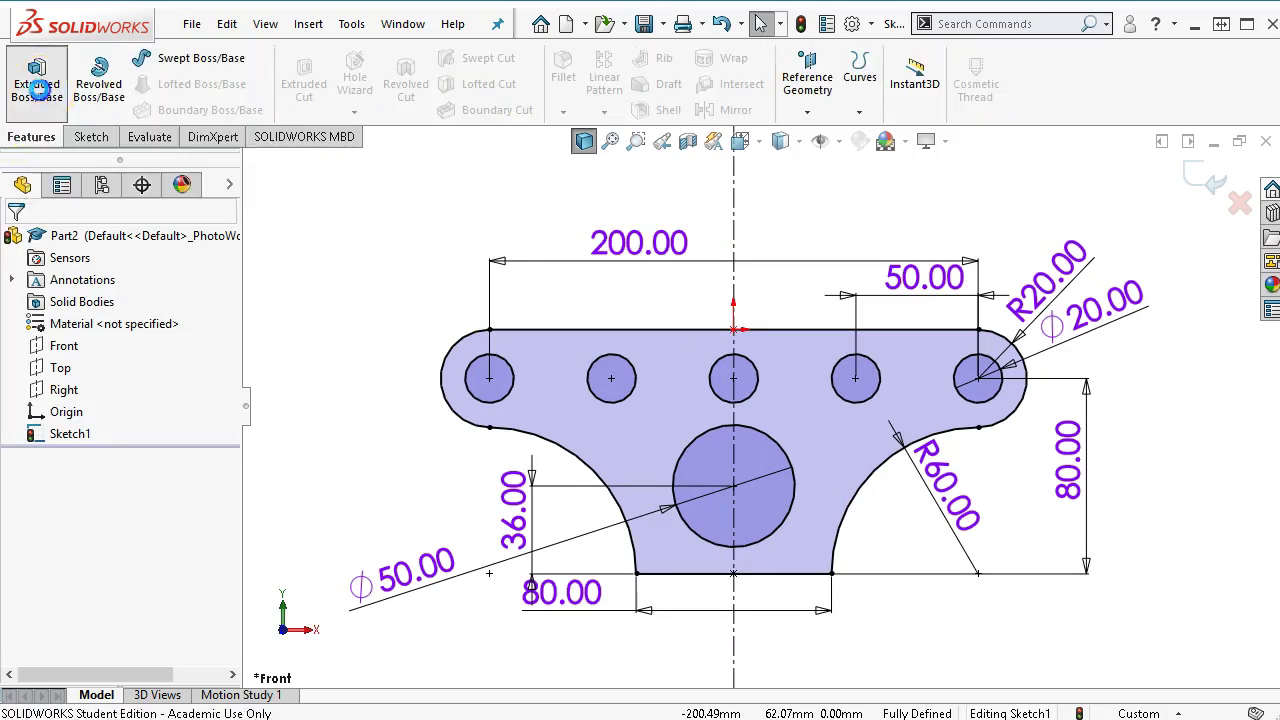
type("12")
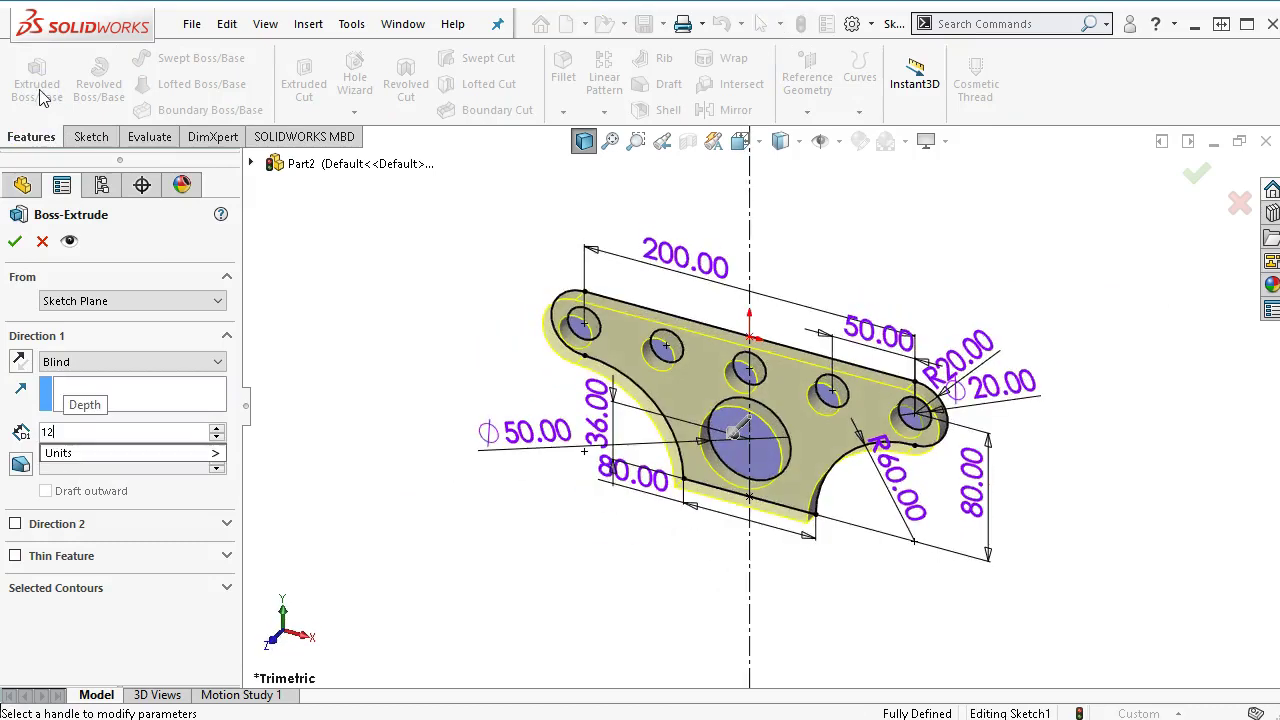
left_click(15, 245)
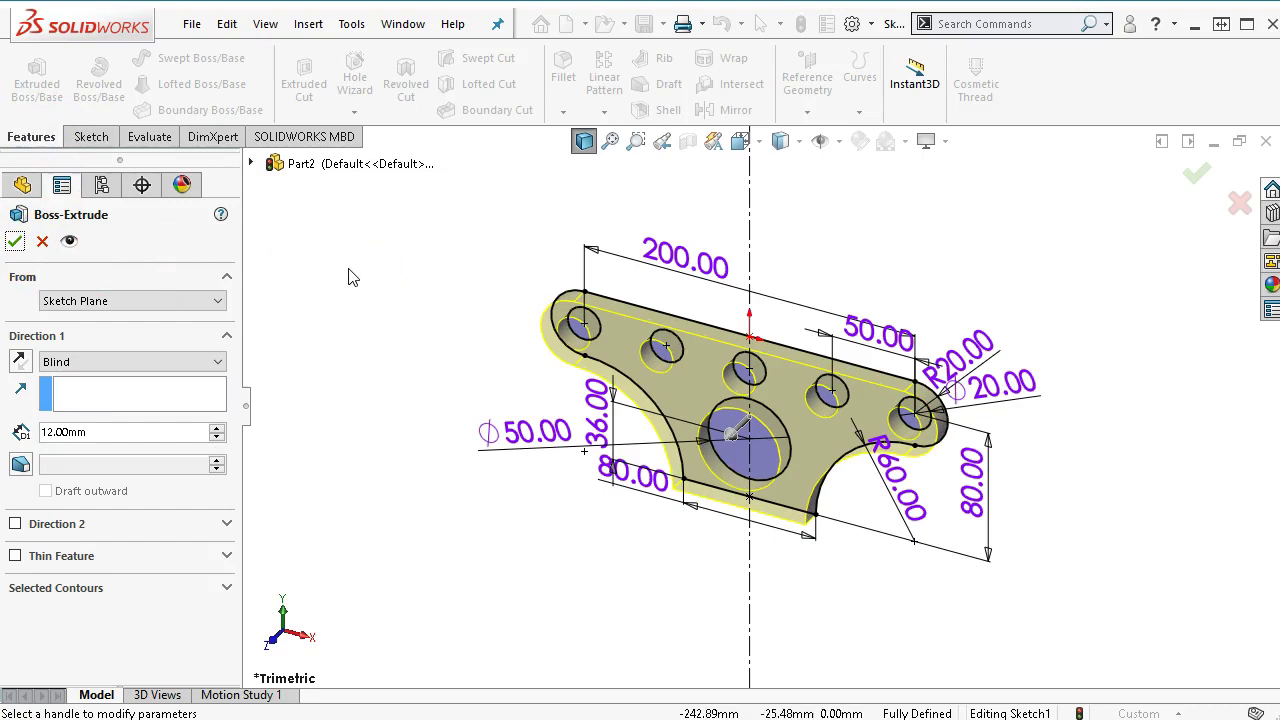
left_click(16, 243)
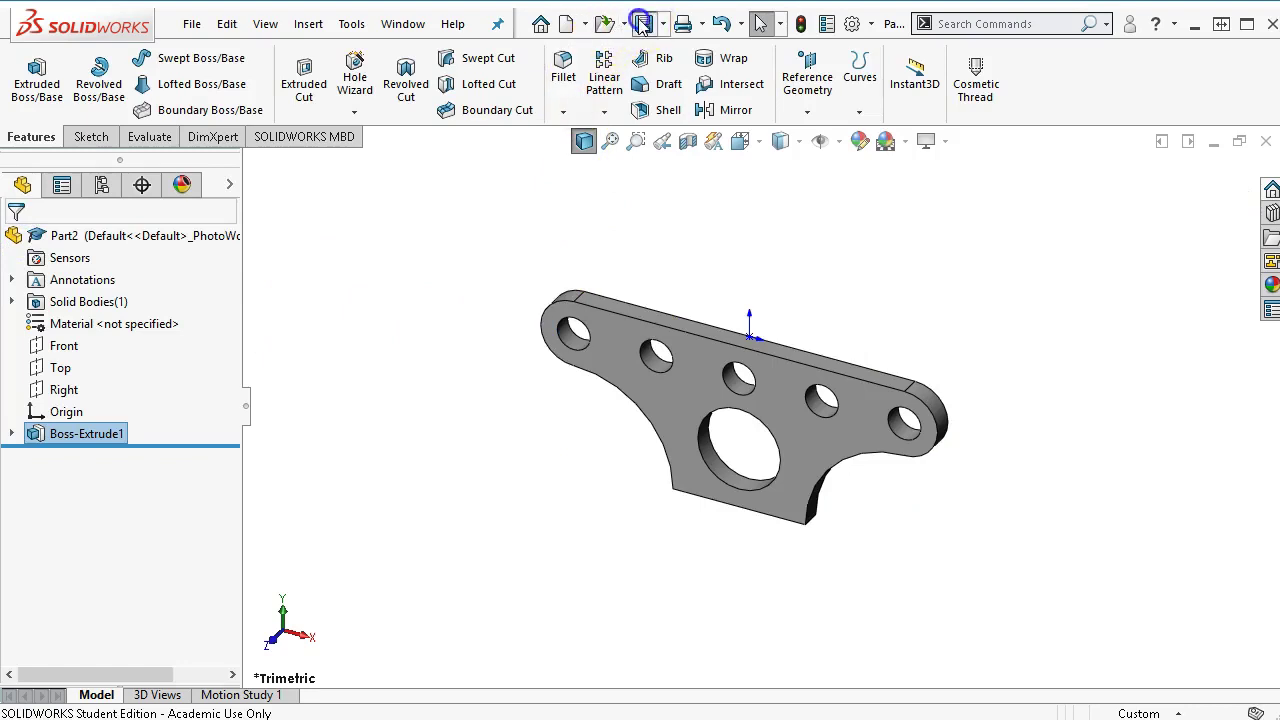
Save the part as P1-17 2010 jl.SLDPRT in the Ch1-2 folder and close the document
left_click(642, 23)
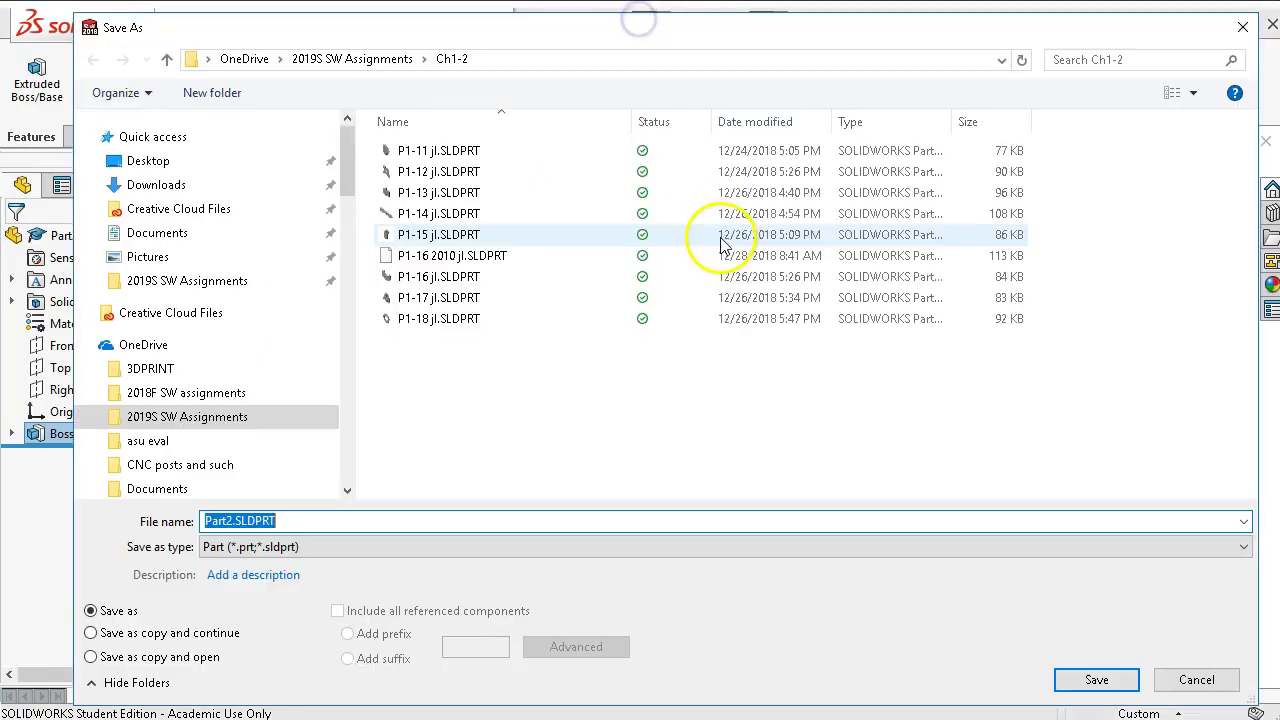
left_click(462, 260)
triple_click(234, 520)
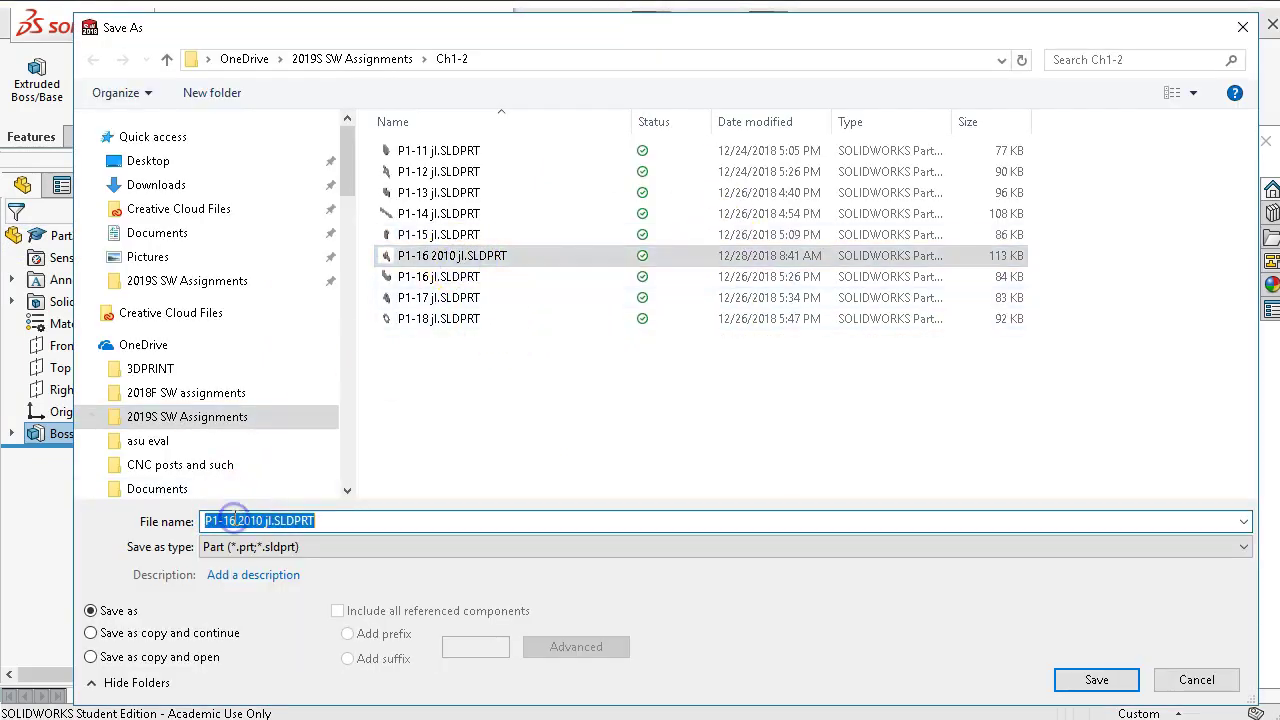
left_click(240, 528)
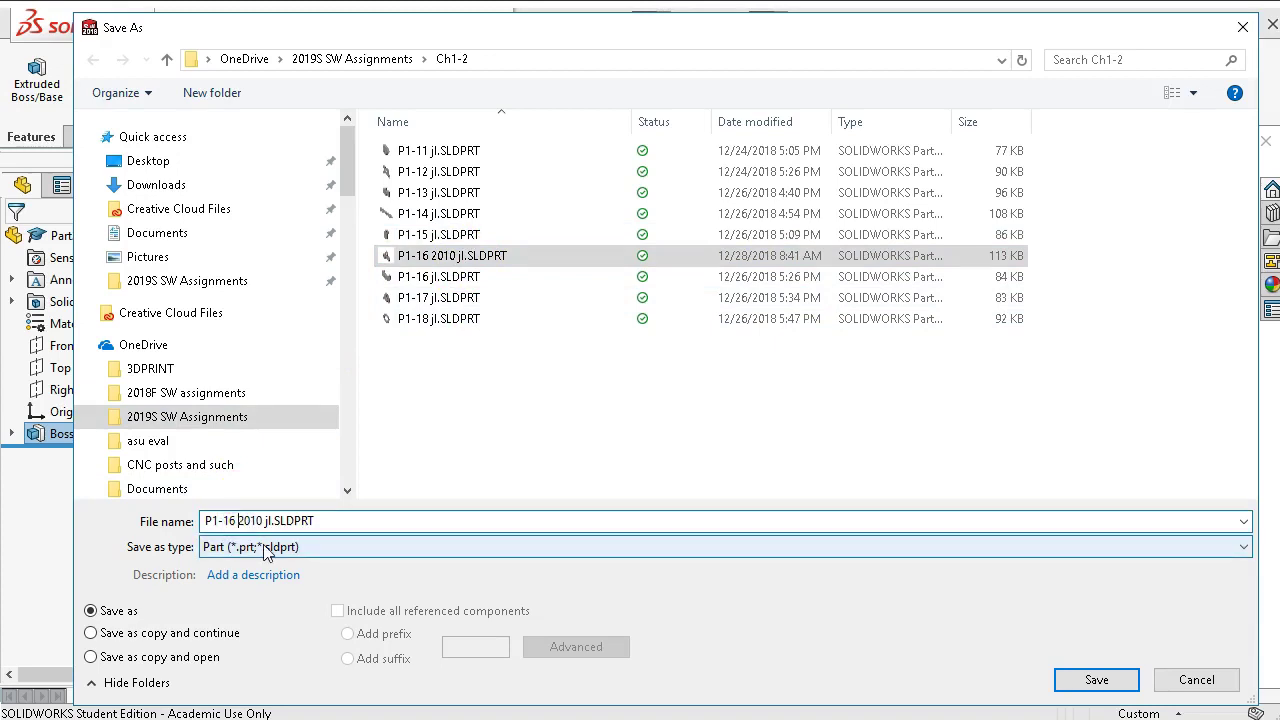
key("BackSpace")
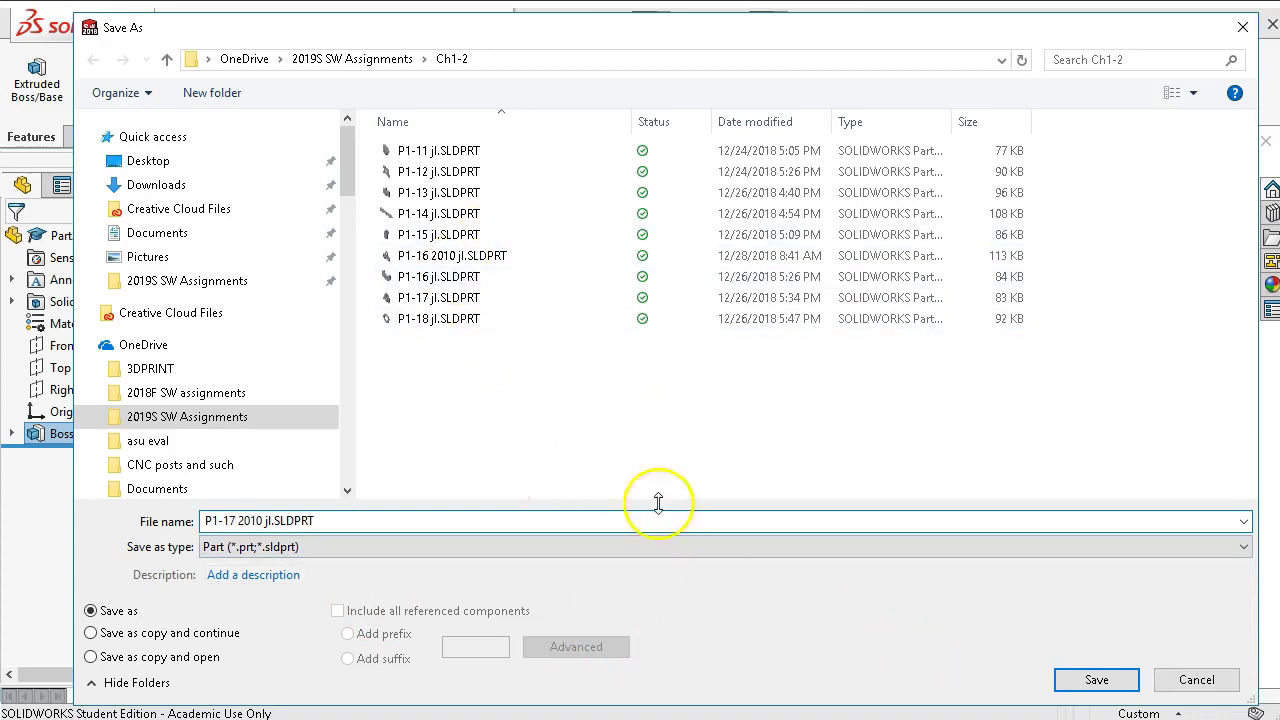
left_click(1096, 680)
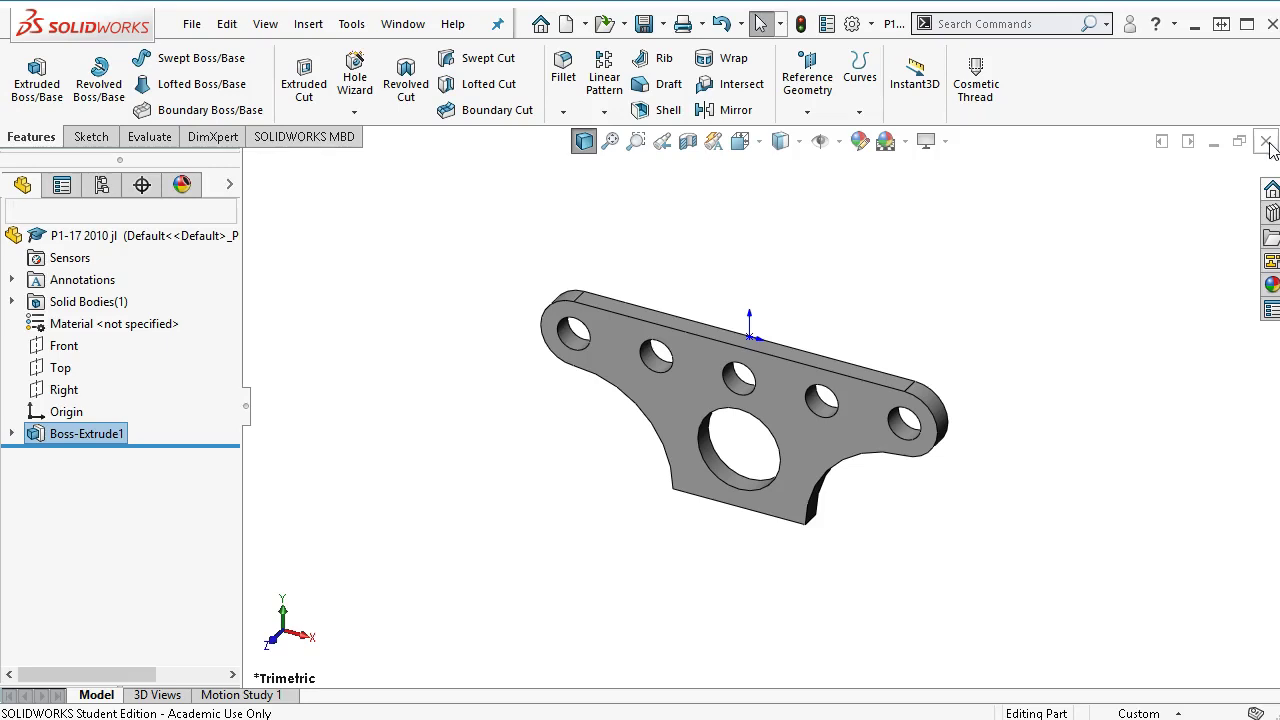
left_click(1267, 143)
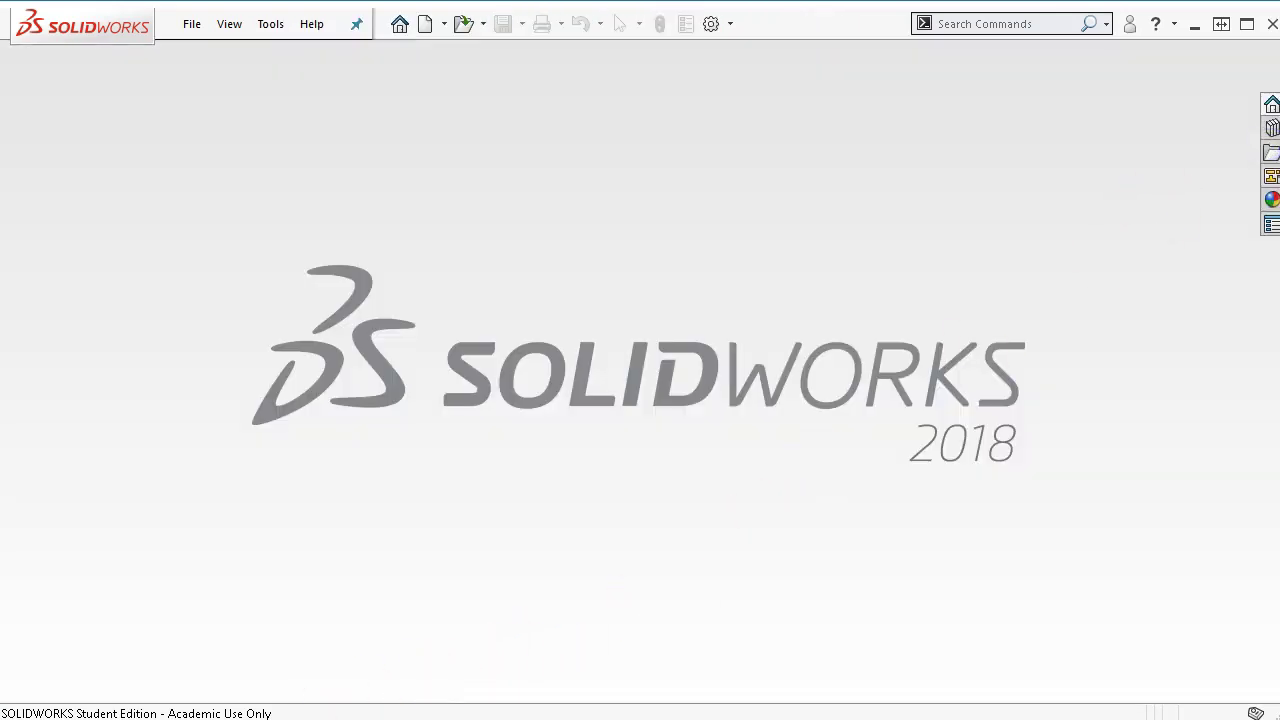